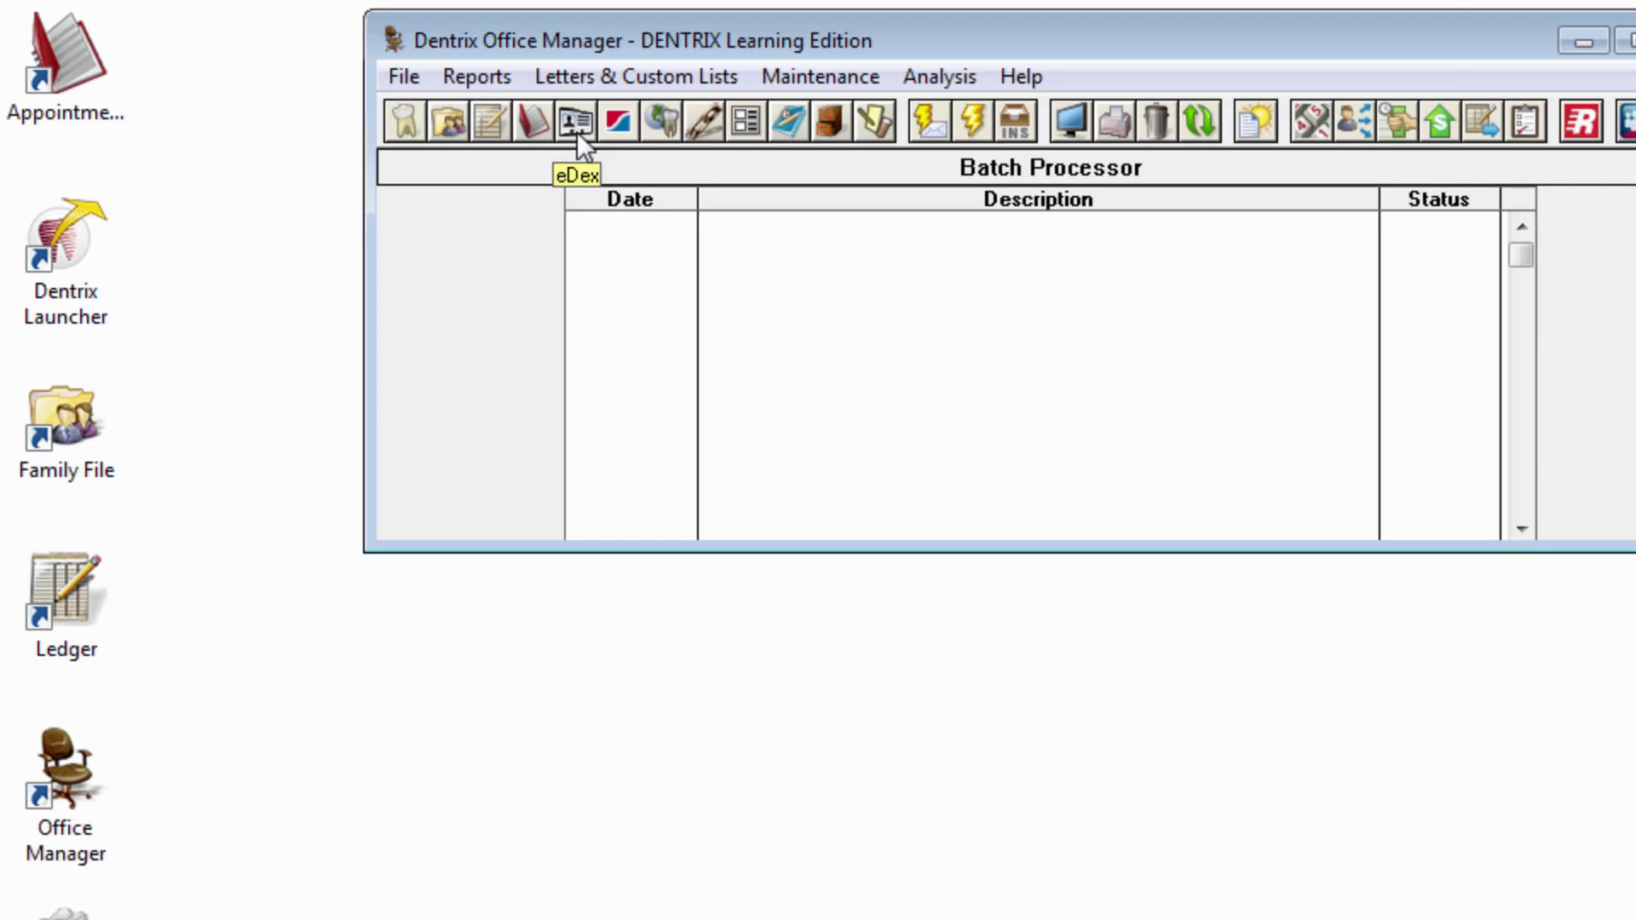
# - Open the eDex directory, view its Settings, and cancel without enabling lock-down
pyautogui.click(576, 124)
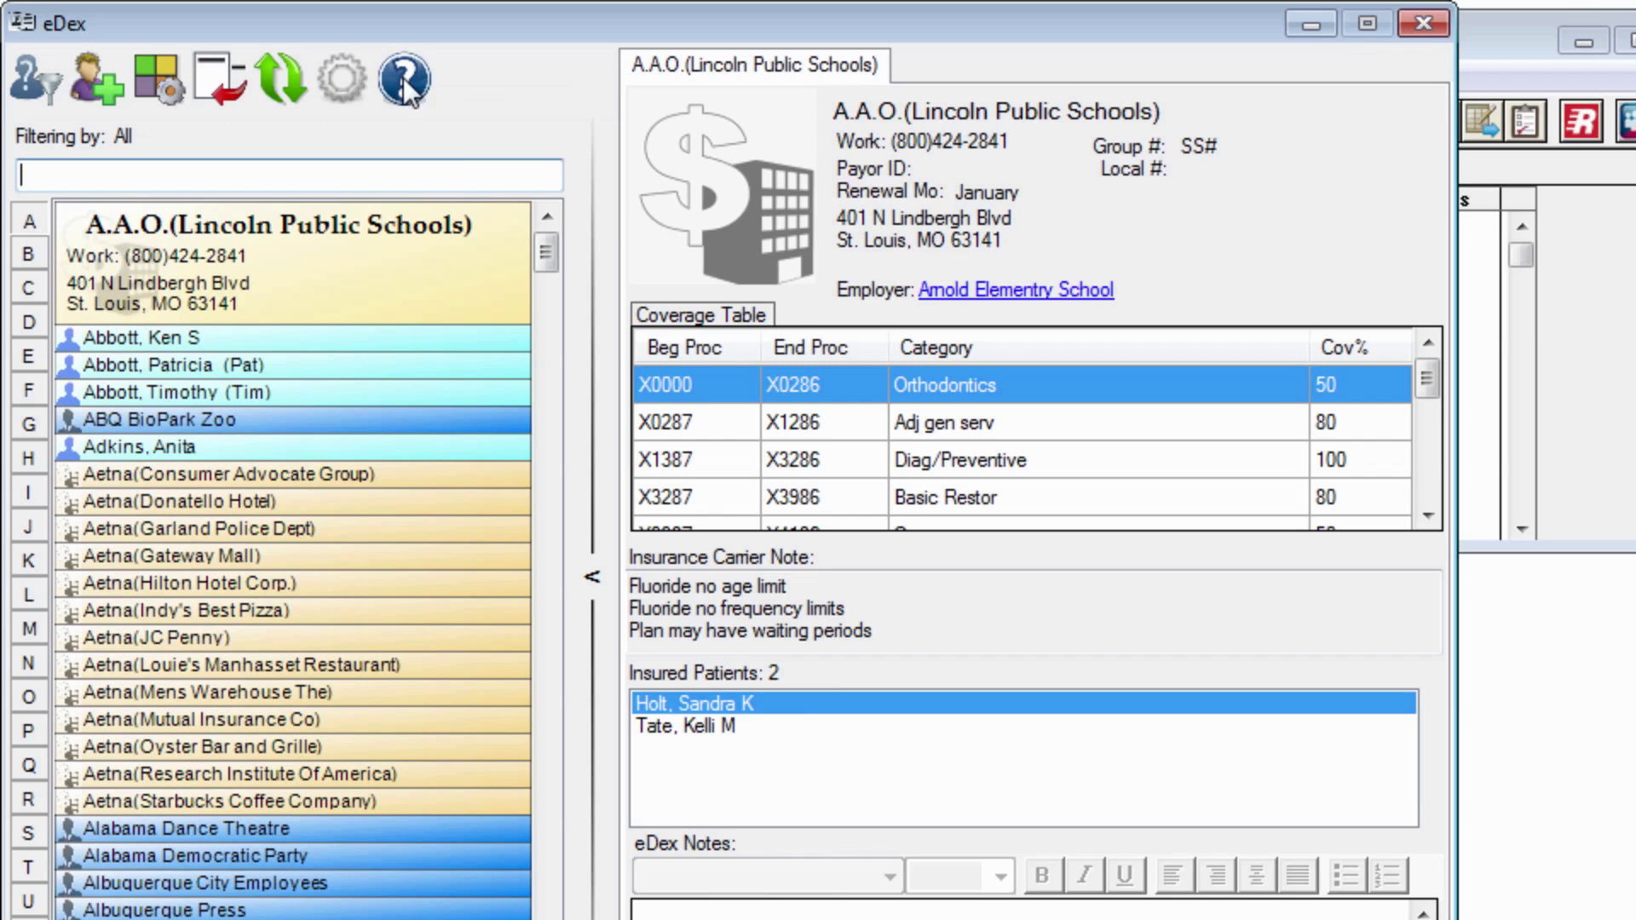
pyautogui.click(324, 83)
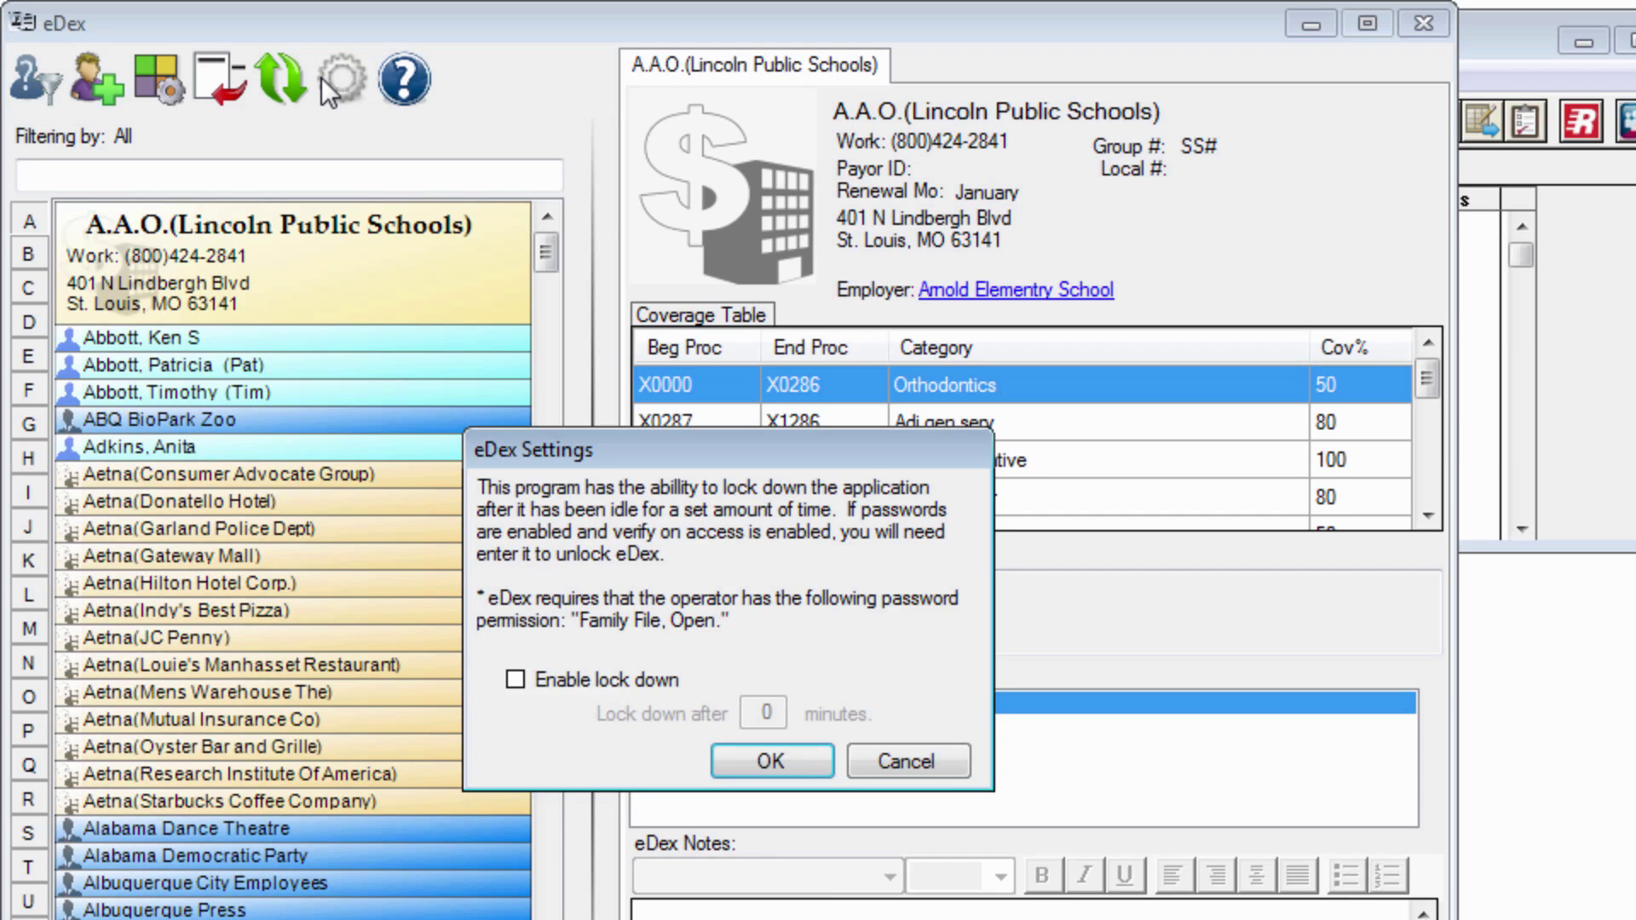
pyautogui.click(886, 760)
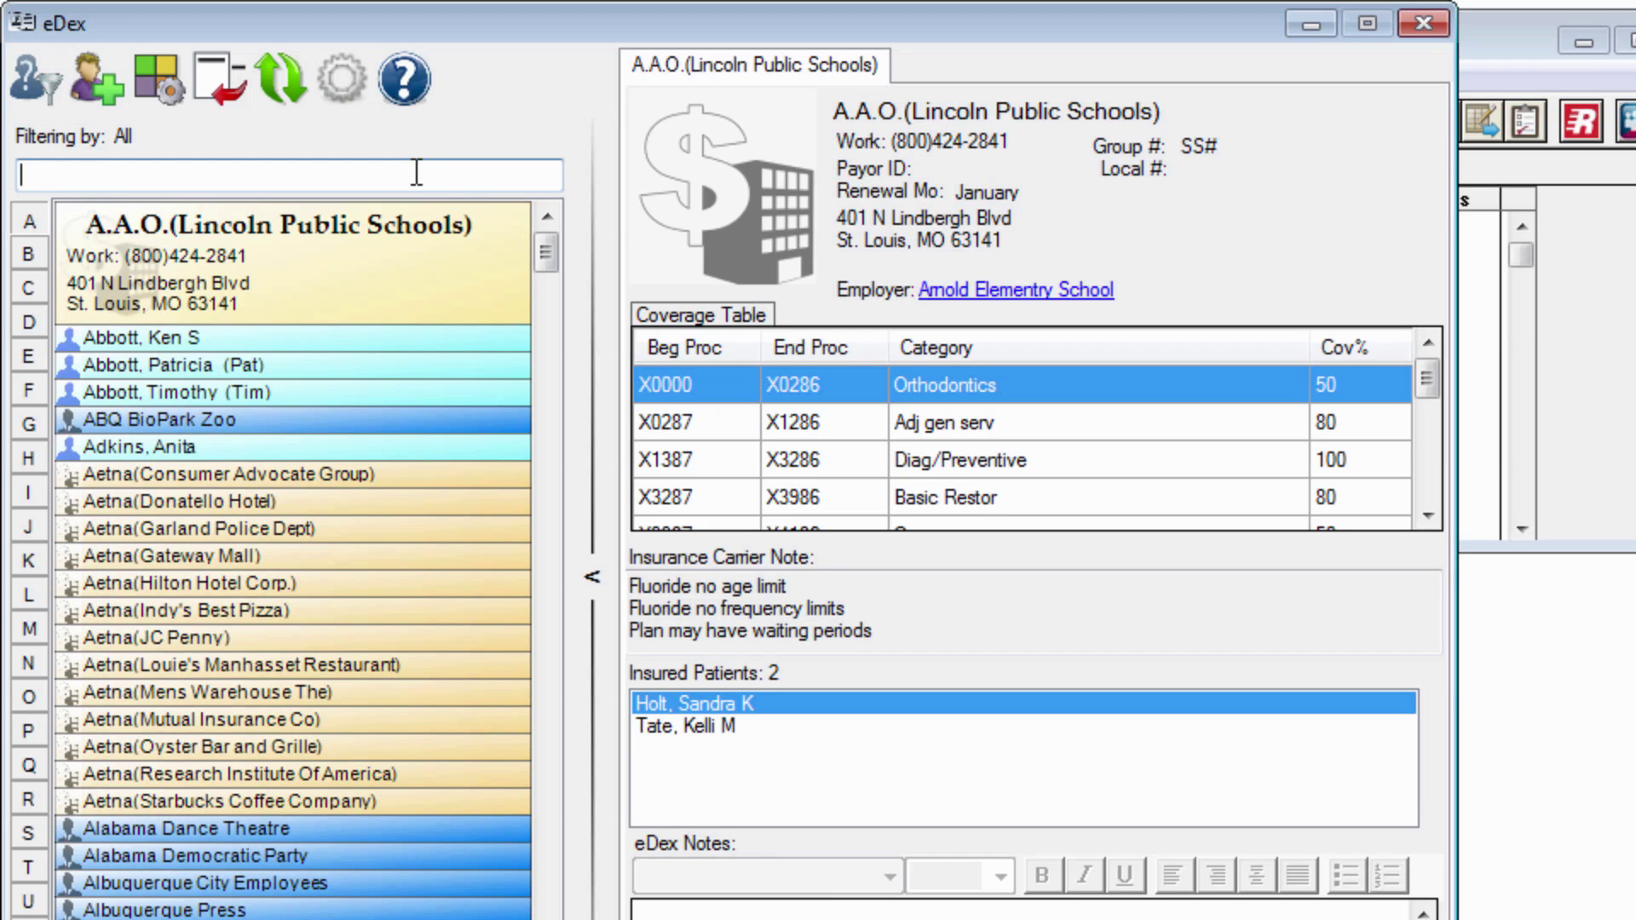
# - Search eDex by the phone digits 7244 to show the single matching patient
pyautogui.write('7244')
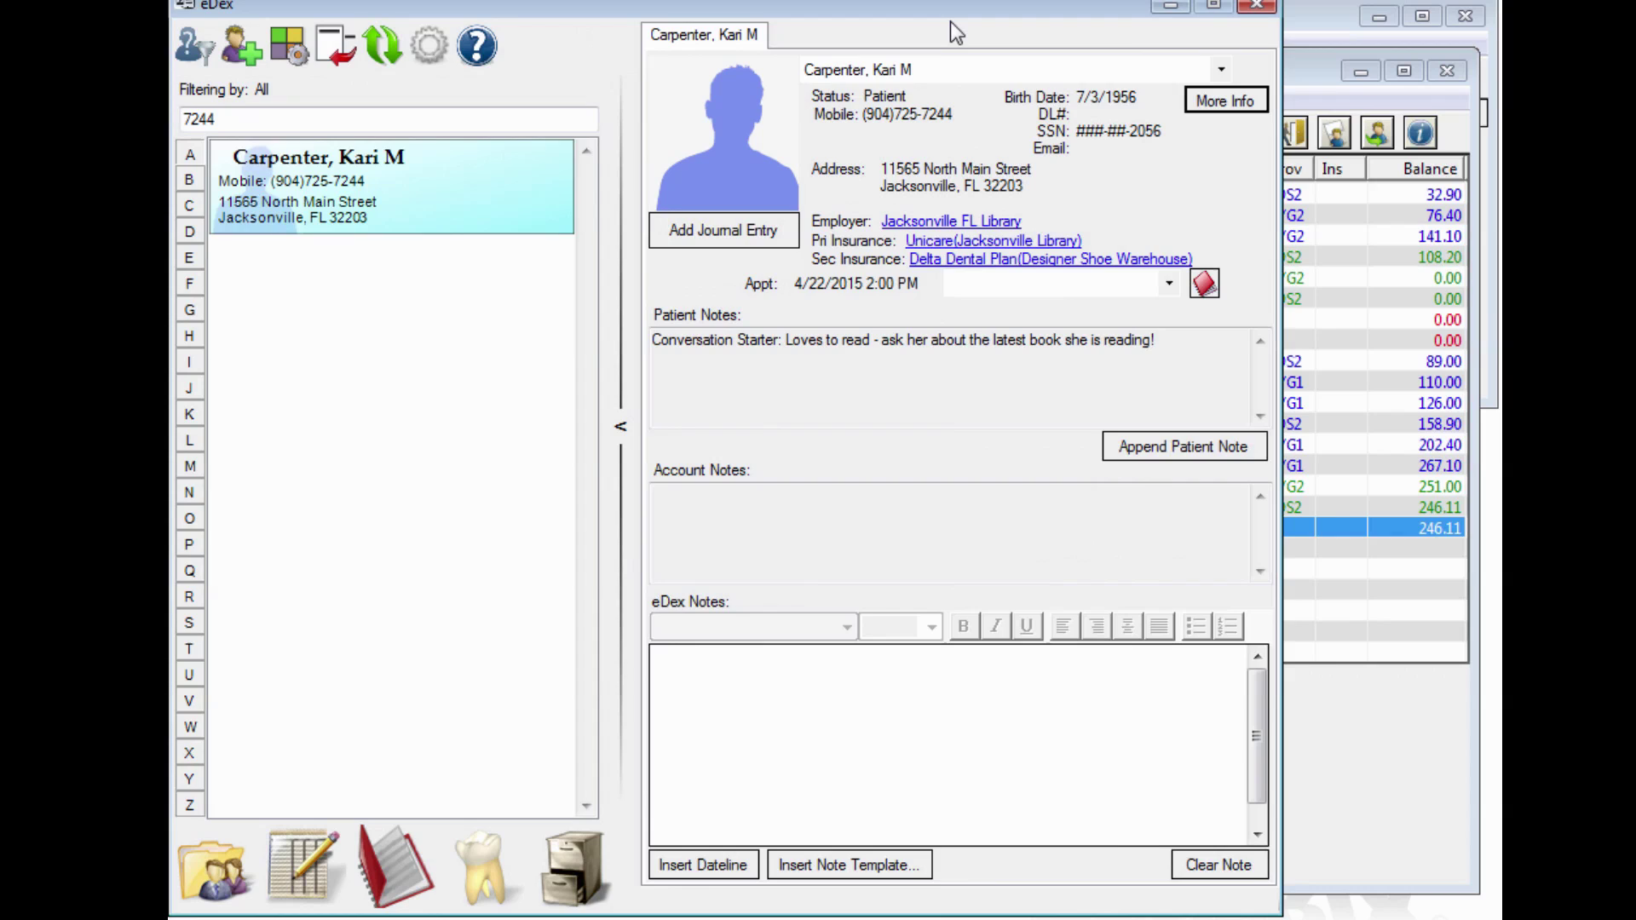
# - Append the note 'Excited to have just started dental school' with today's dateline
pyautogui.click(1169, 455)
pyautogui.write('Excitd')
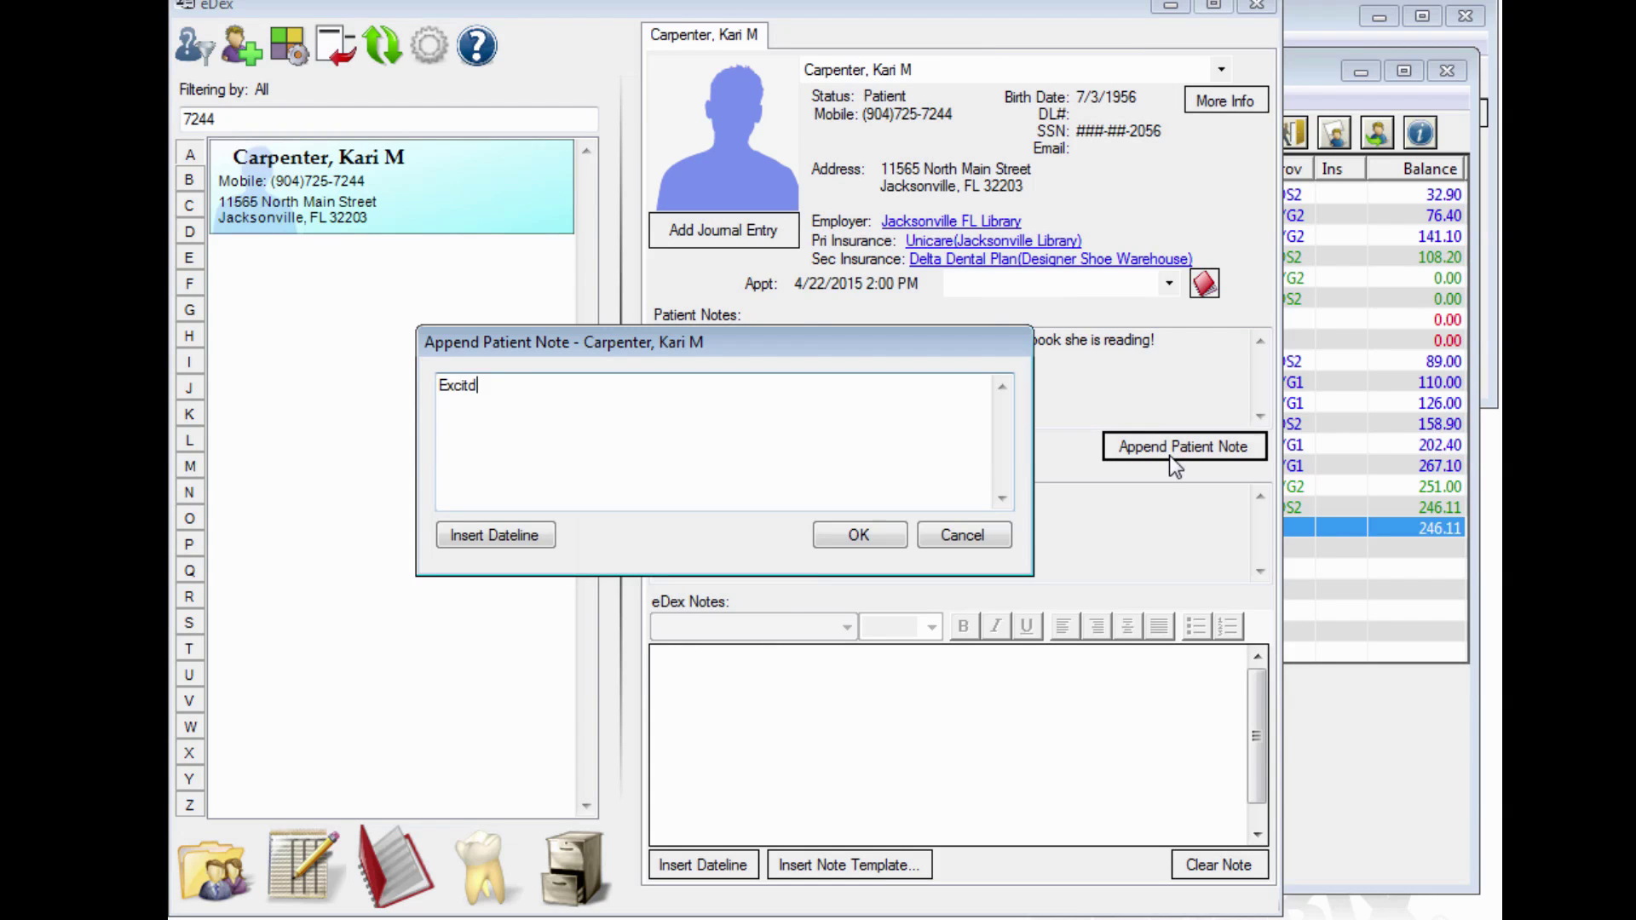
pyautogui.press('BackSpace')
pyautogui.write('ed to have just started dental s')
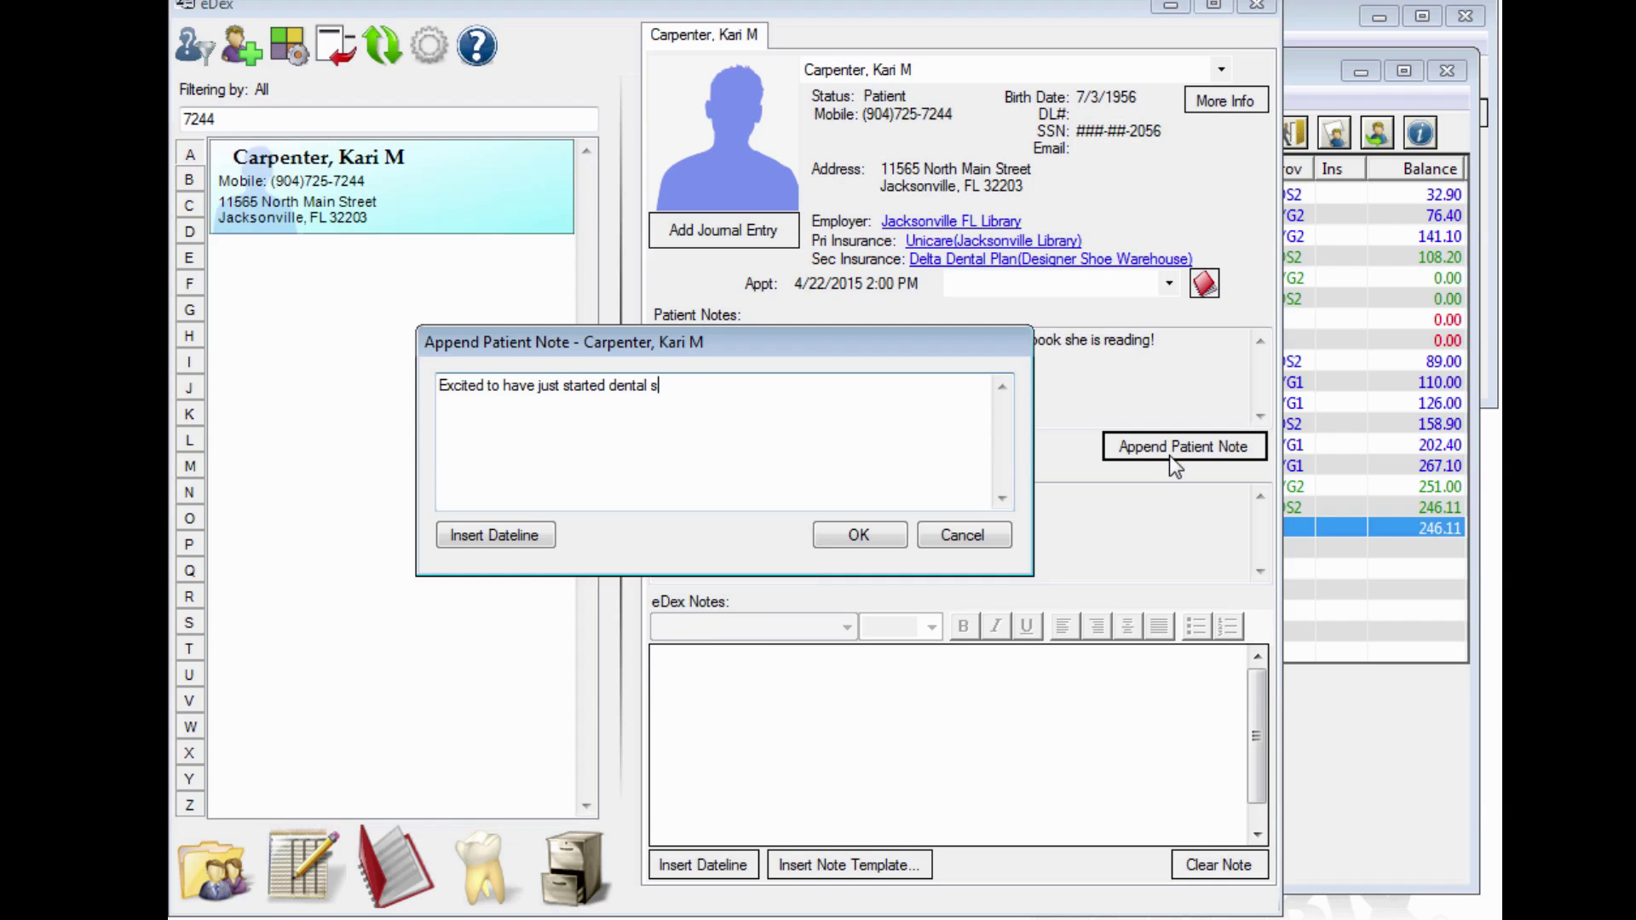
pyautogui.write('chool')
pyautogui.click(521, 530)
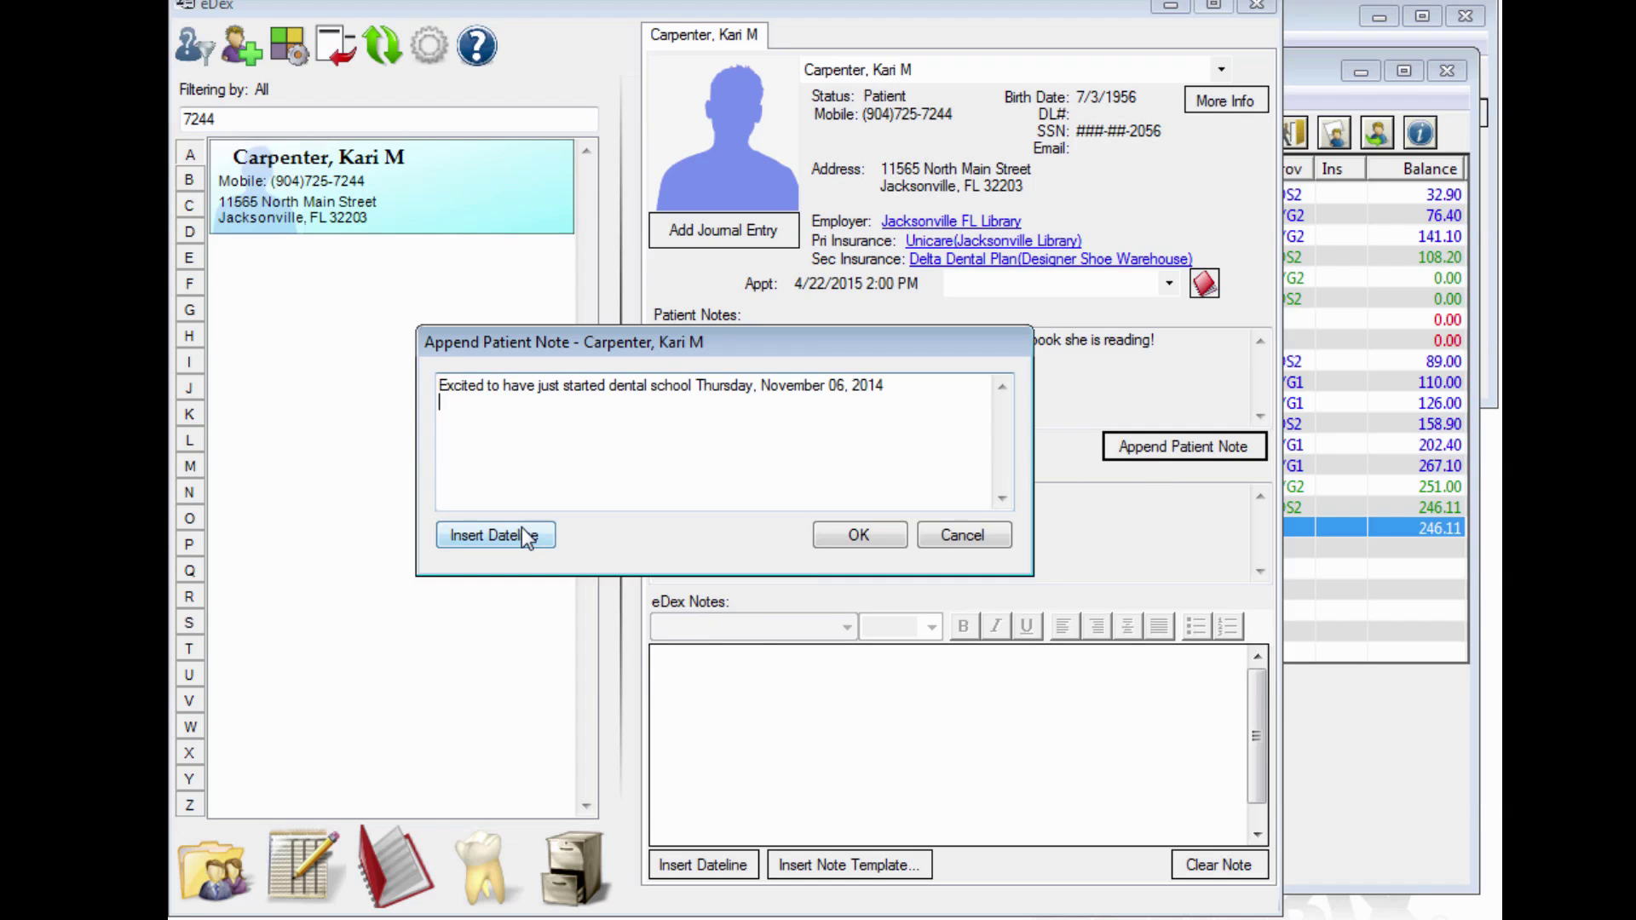
pyautogui.click(861, 532)
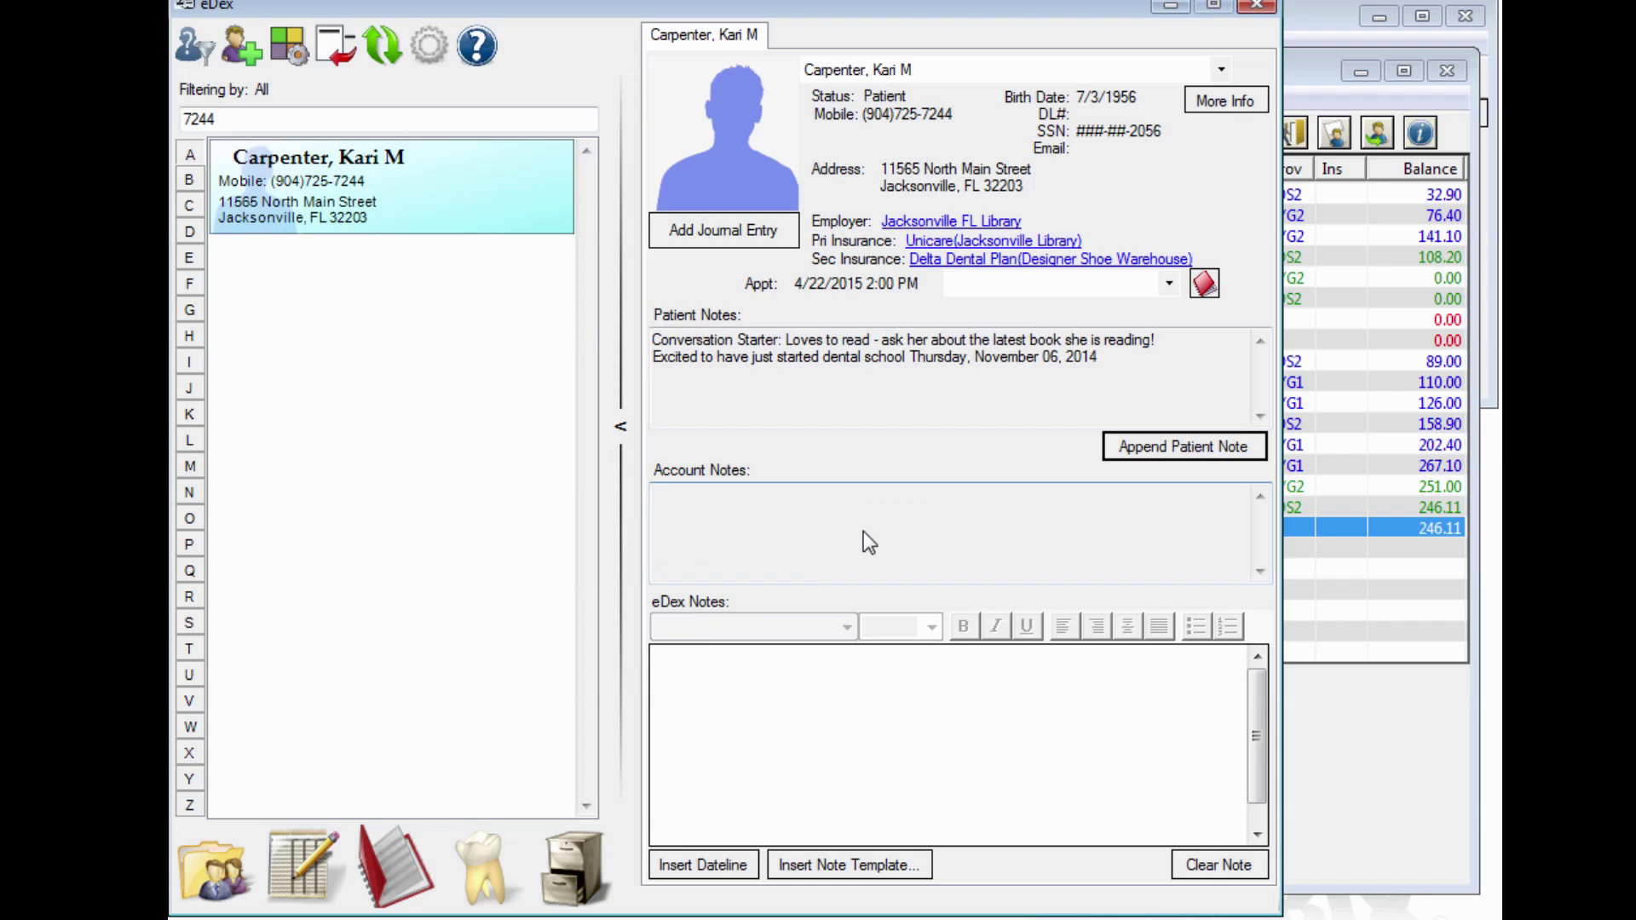
# - Open the Unicare carrier and an insured patient's record, then close both tabs
pyautogui.click(948, 243)
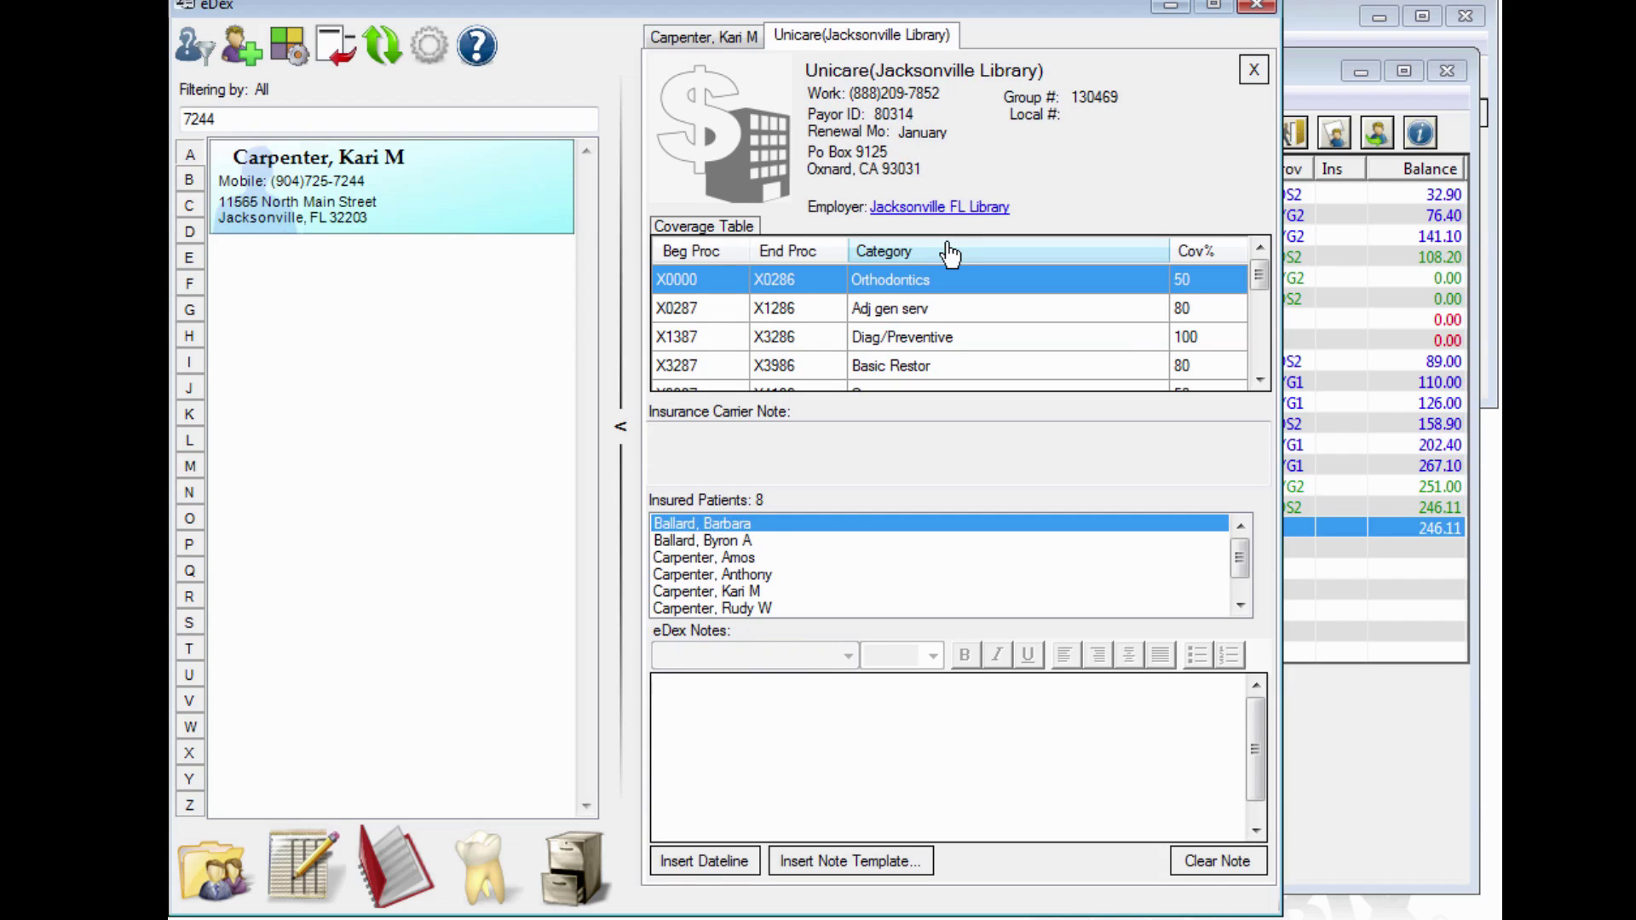
pyautogui.doubleClick(749, 540)
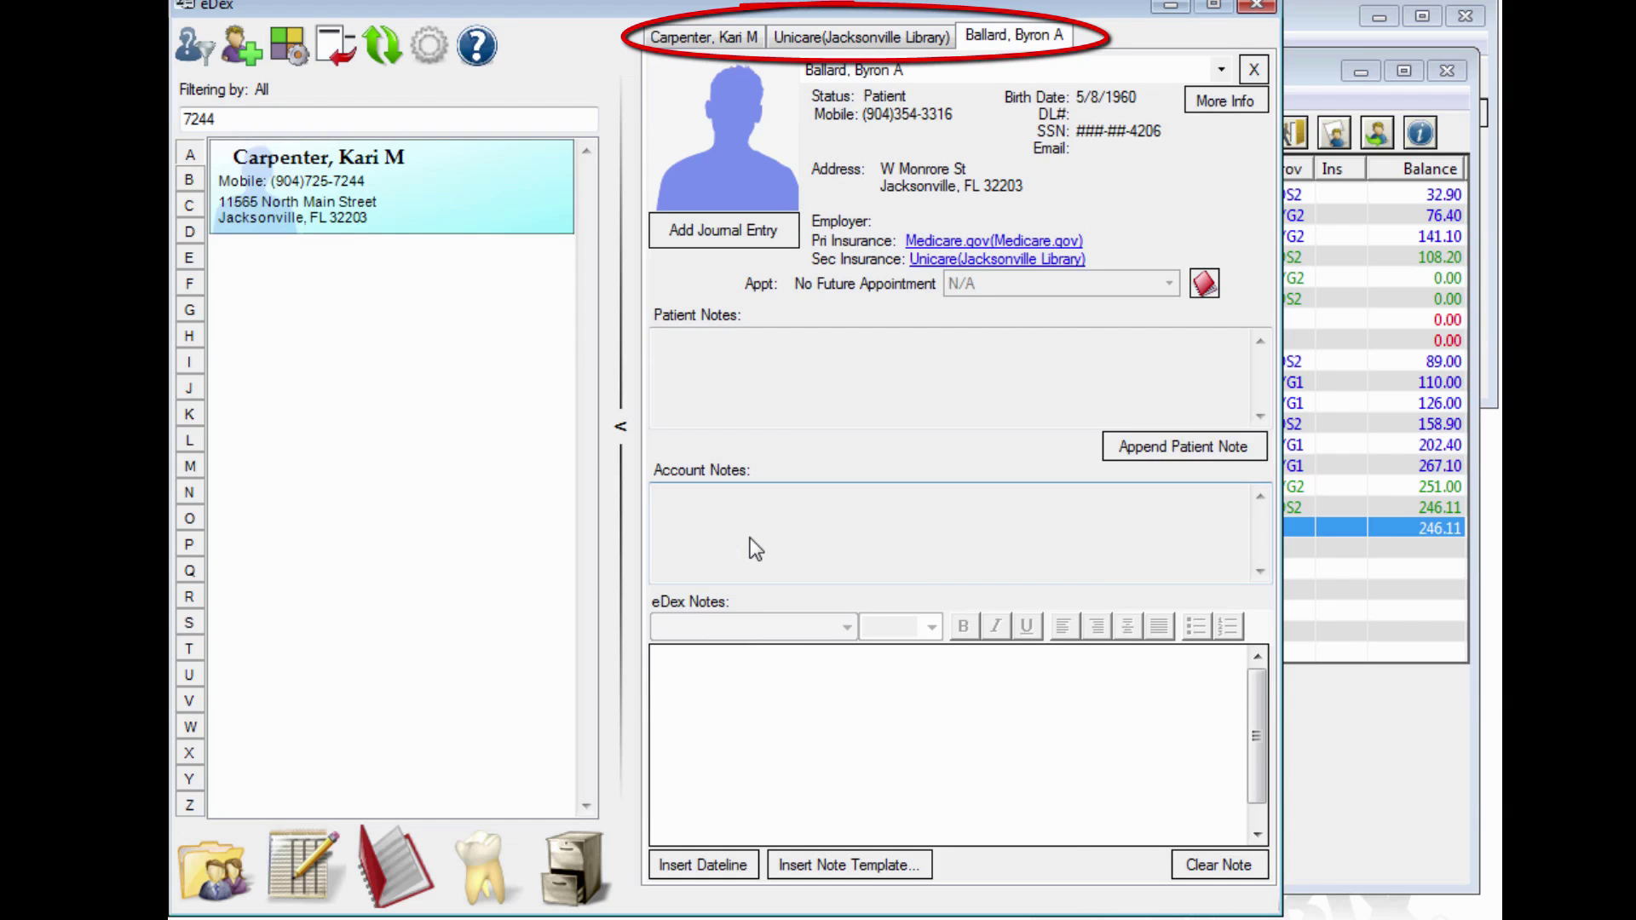
pyautogui.click(1255, 73)
pyautogui.click(1255, 73)
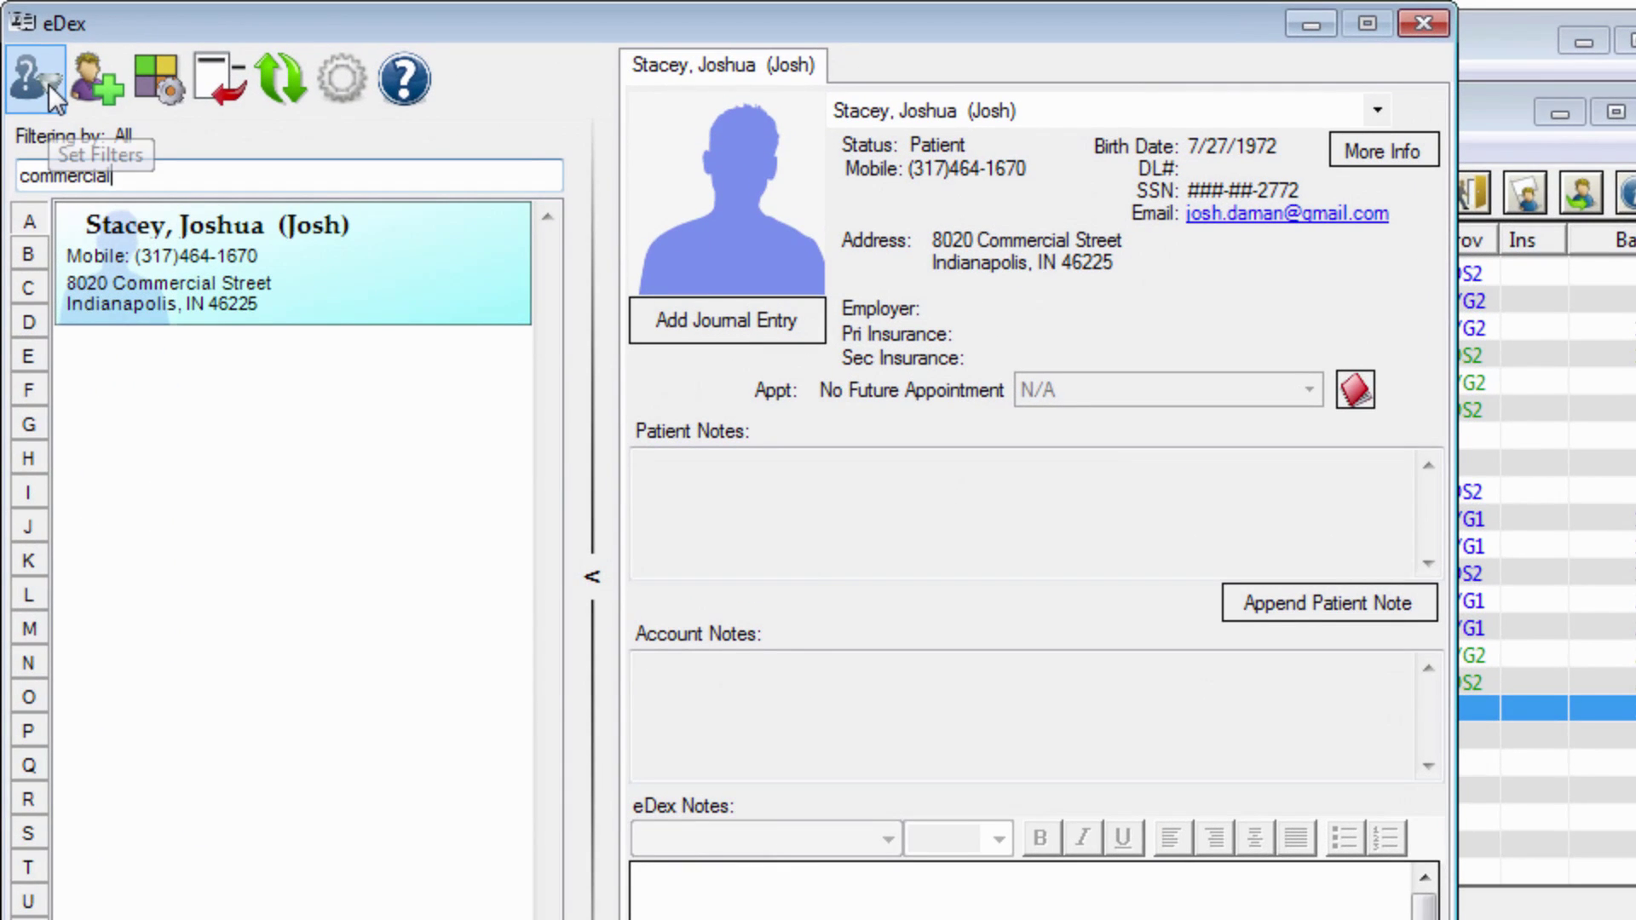
# - Review the category filters and close them to reload the full contact list
pyautogui.click(50, 92)
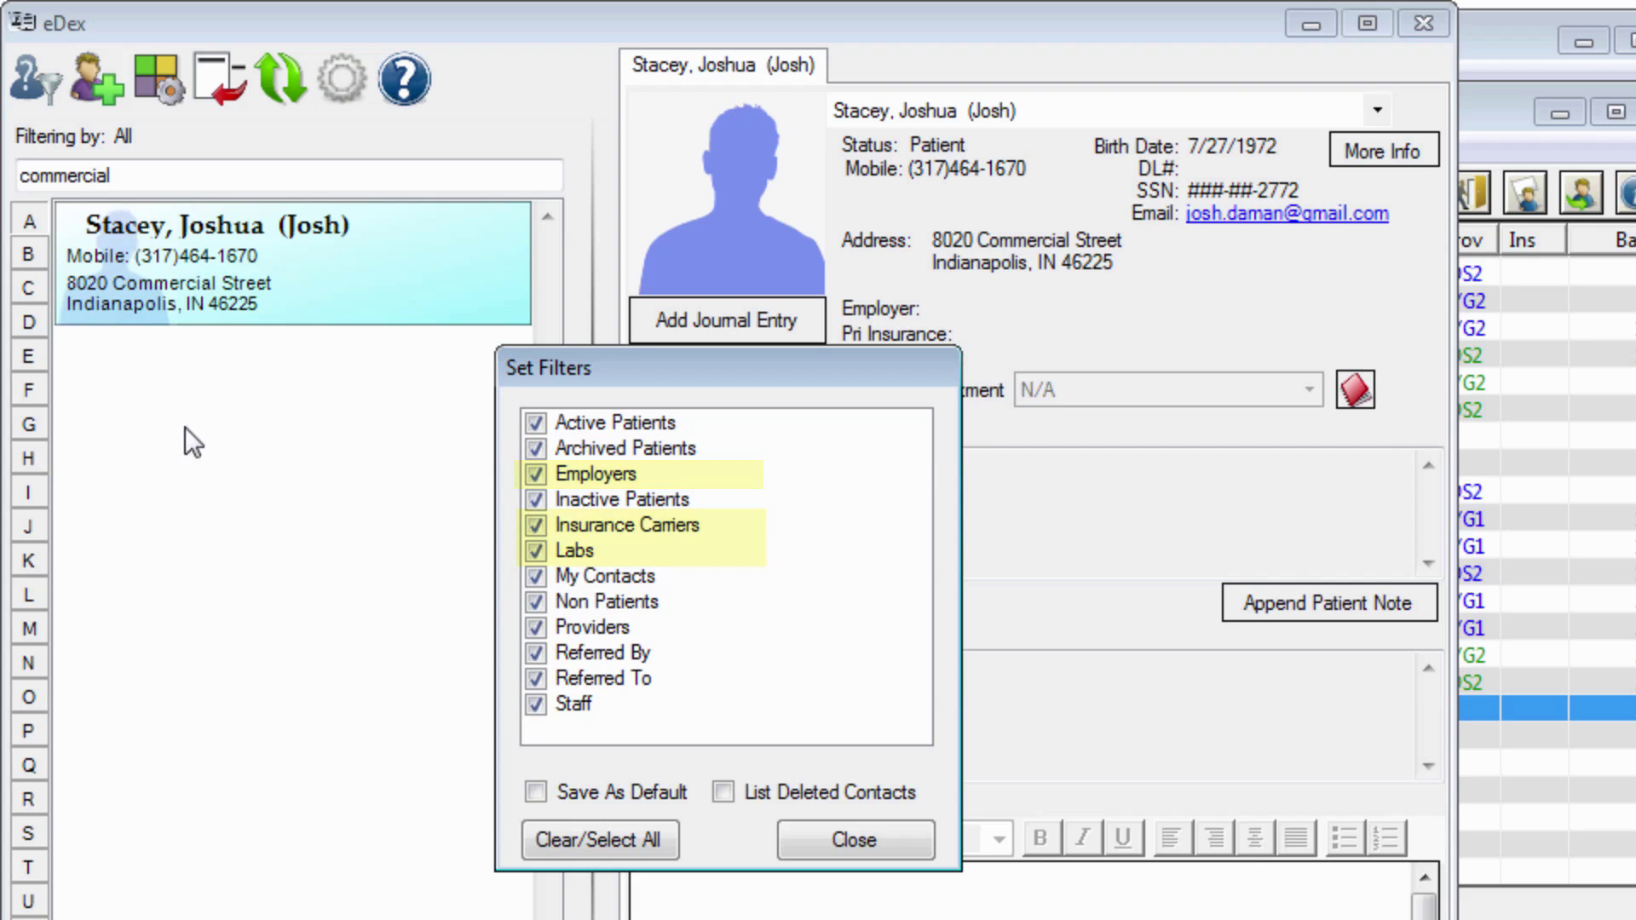
pyautogui.click(831, 839)
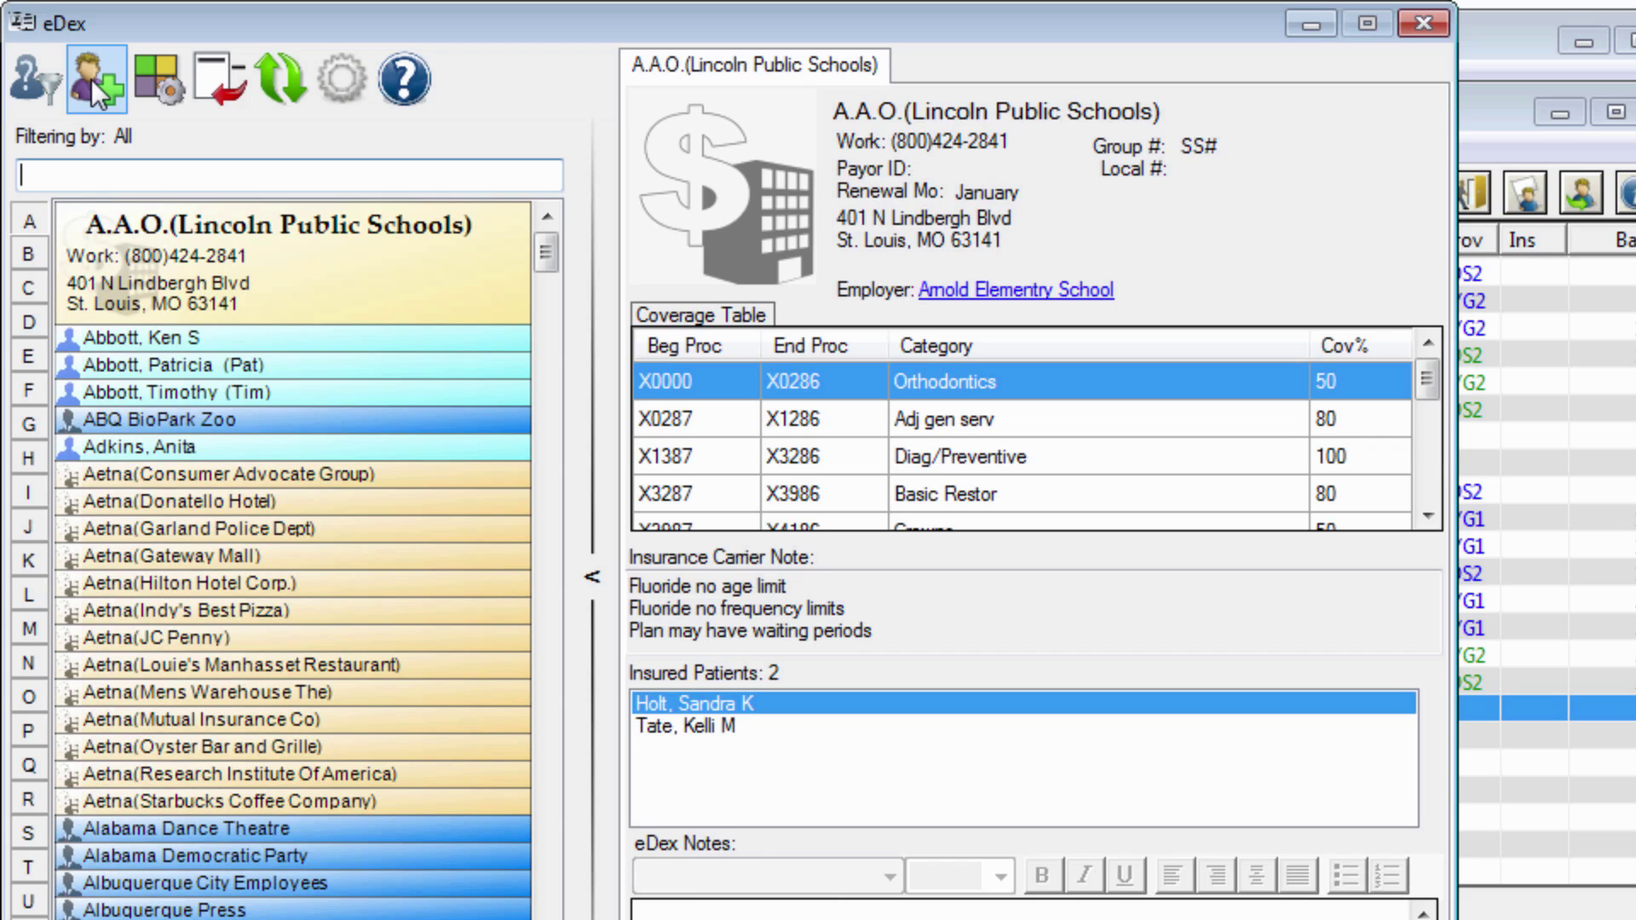
# - Start a new contact and begin adding a category in Category Setup
pyautogui.click(96, 86)
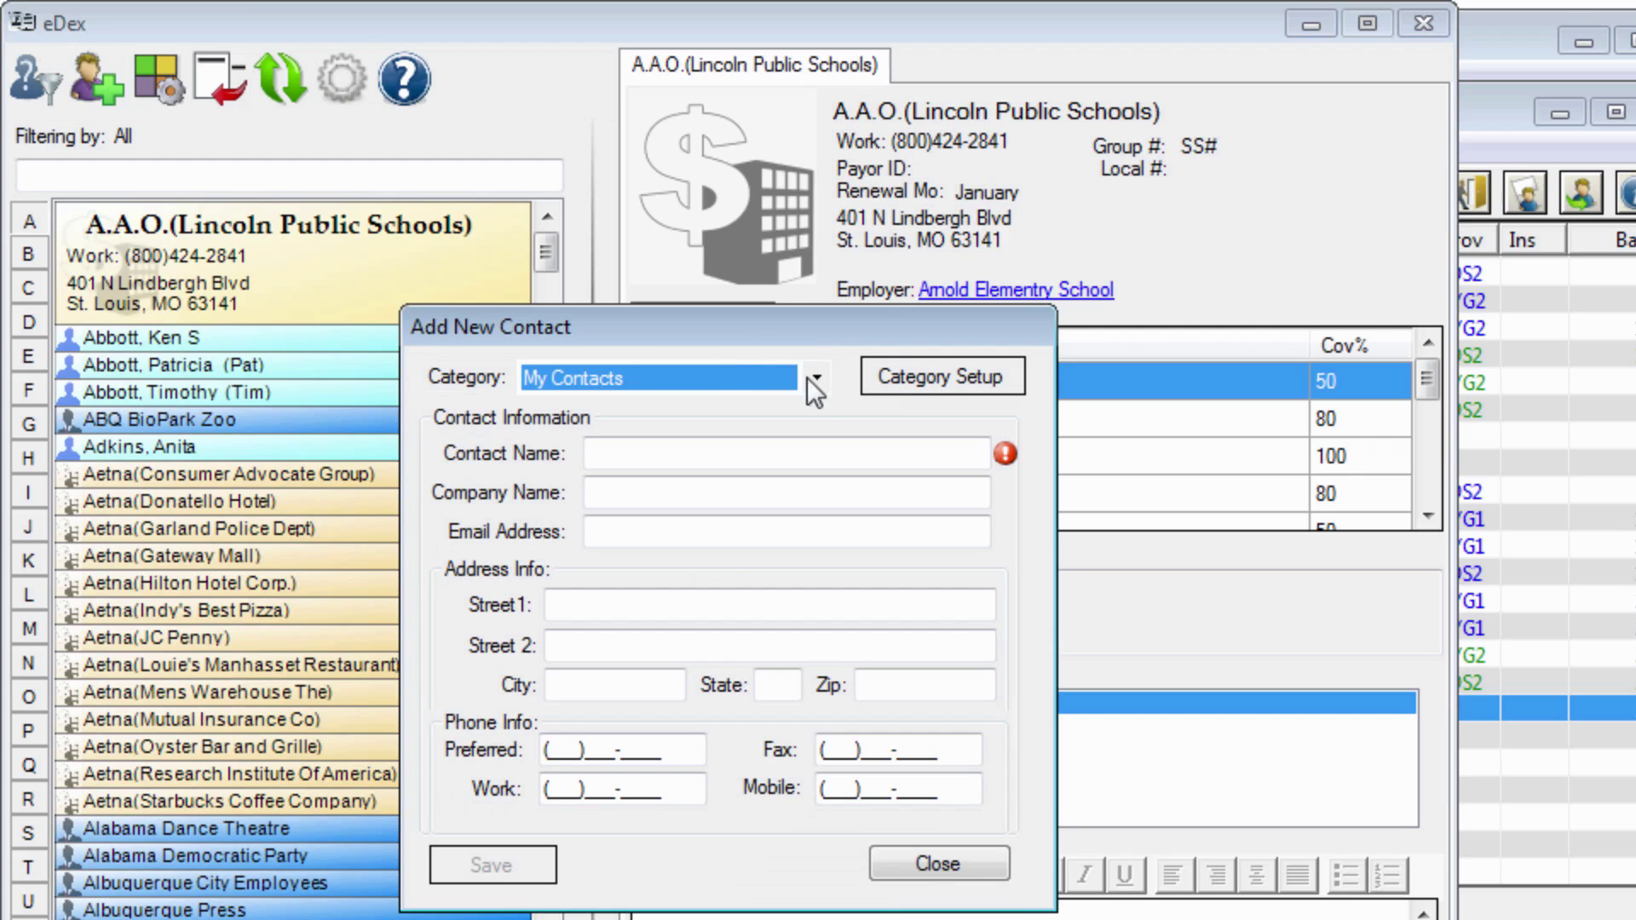
pyautogui.click(815, 379)
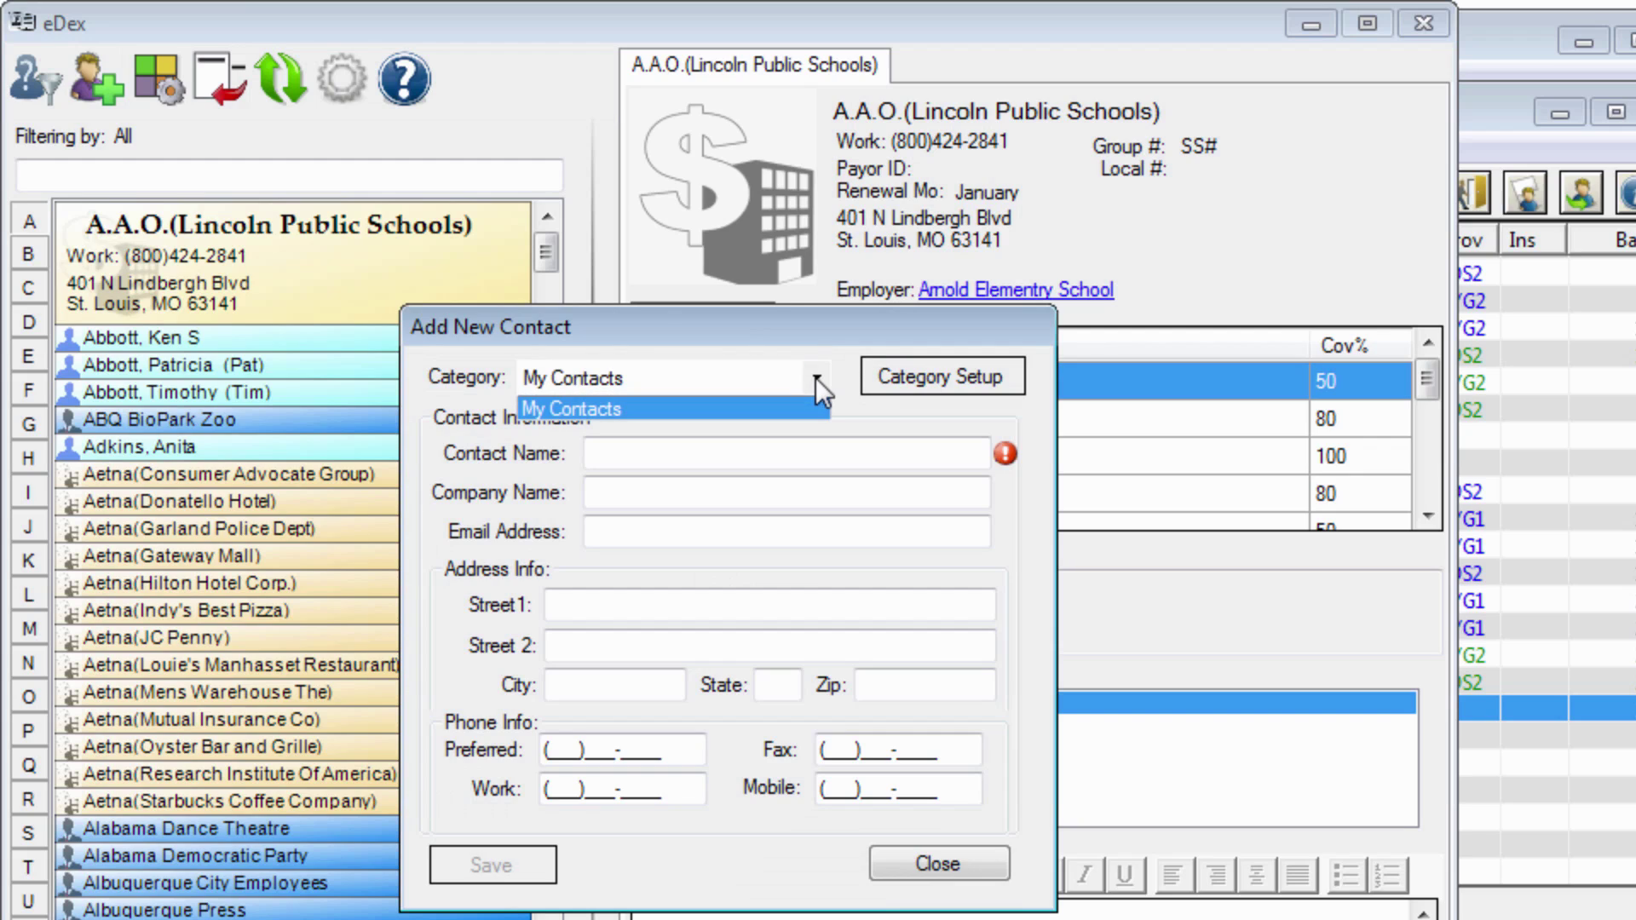
pyautogui.click(954, 380)
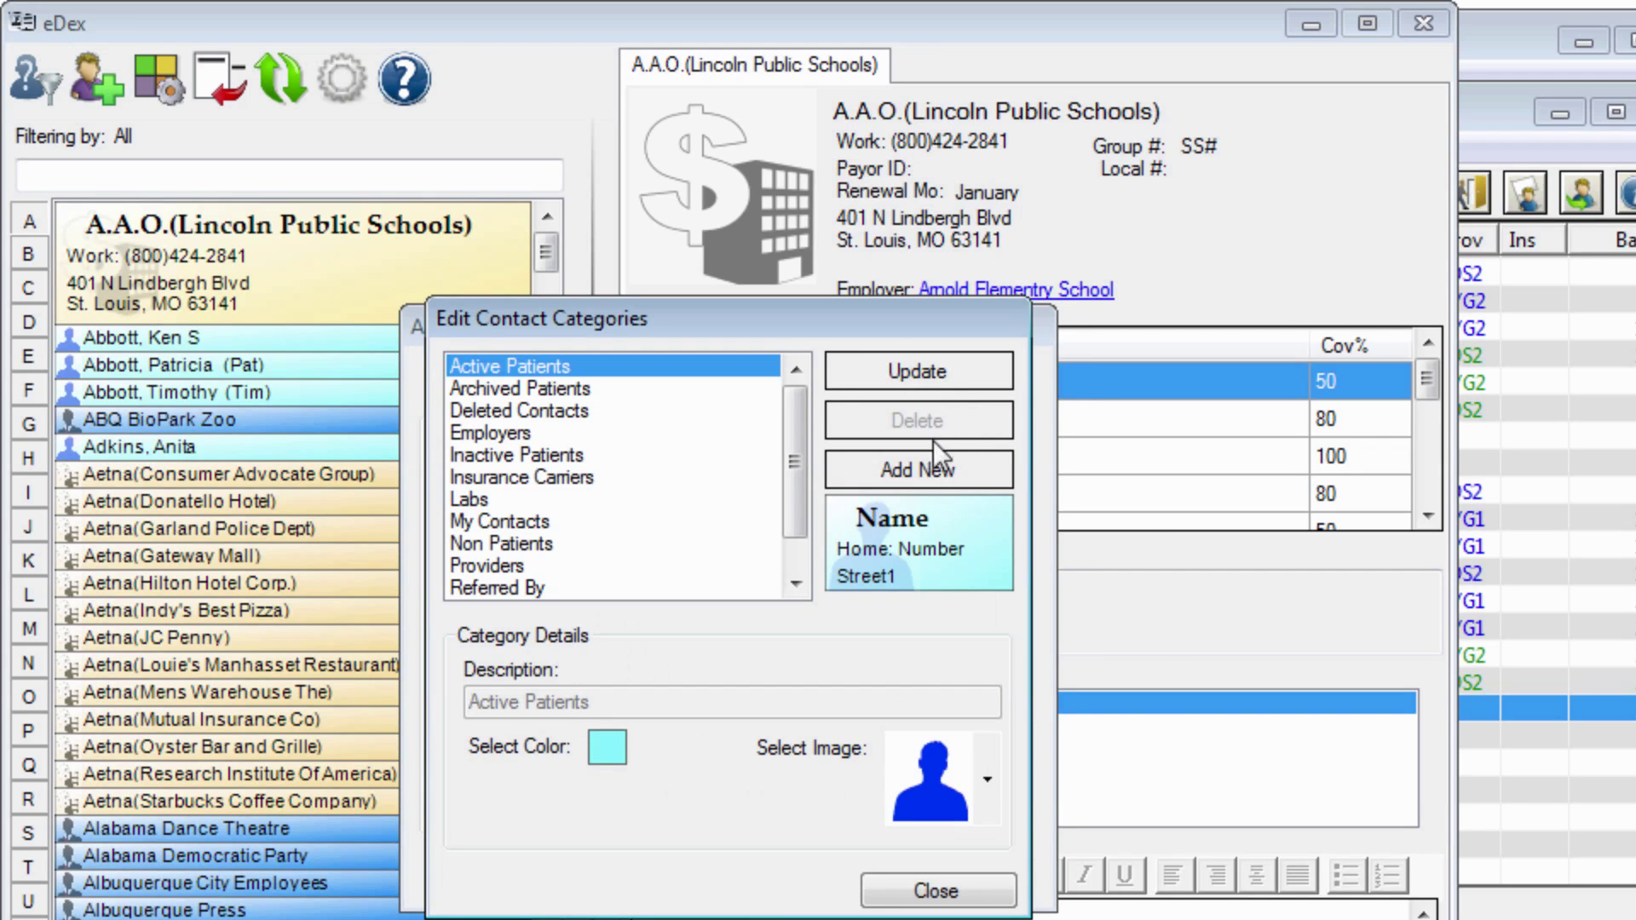
pyautogui.click(928, 468)
# - Create the Pharmacy category with the Rx bottle image and save it
pyautogui.write('P')
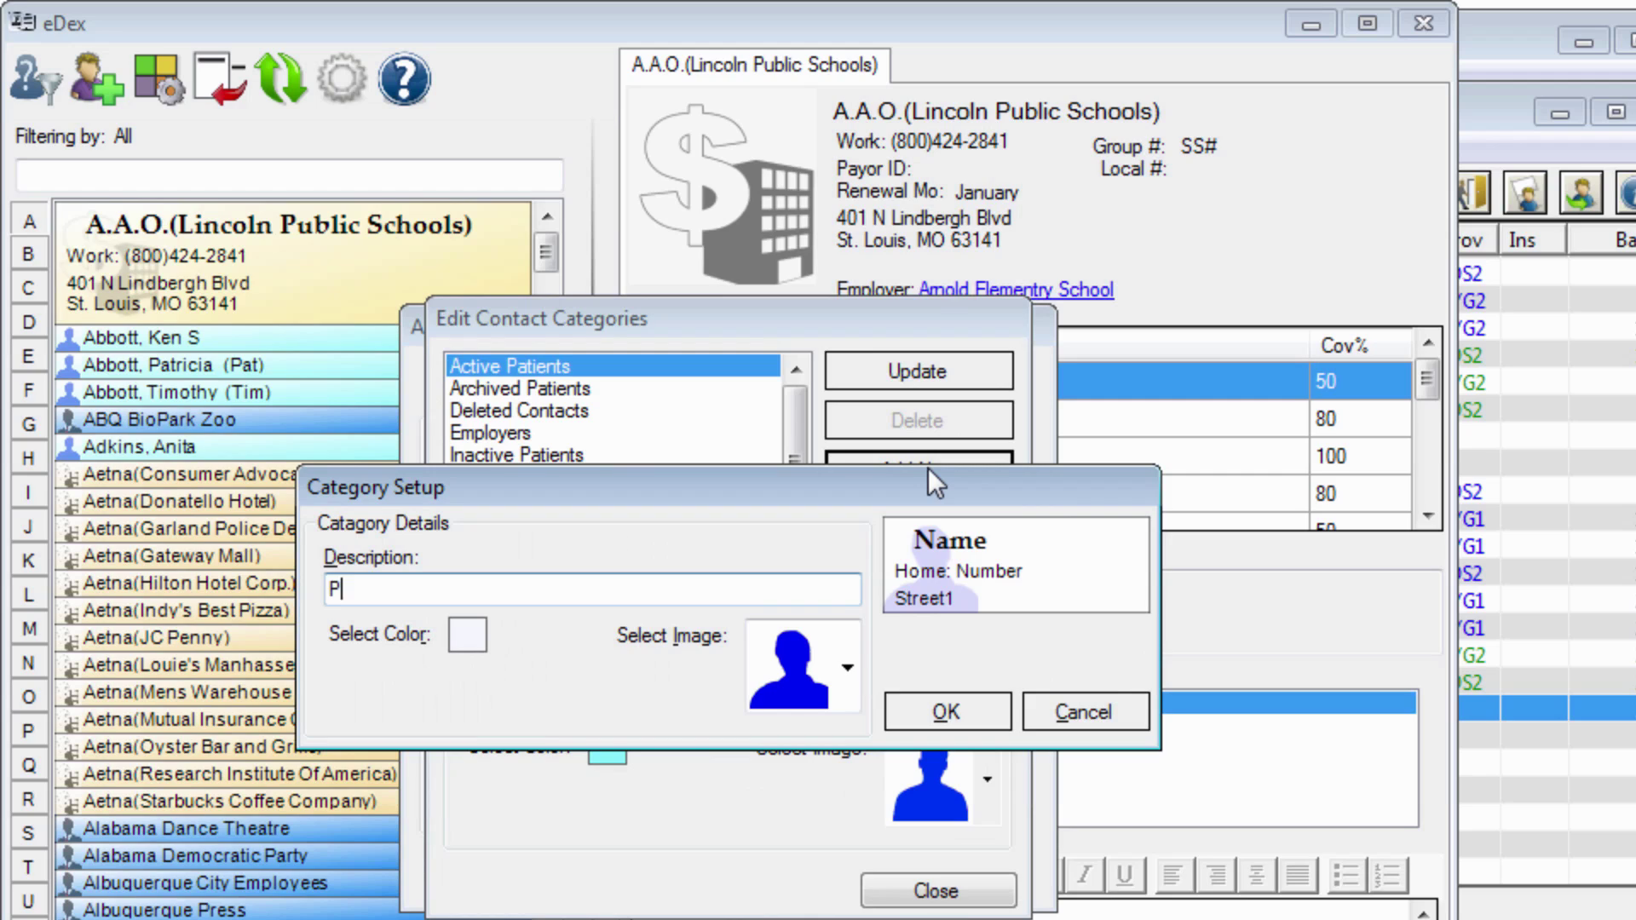
pyautogui.write('harmacy')
pyautogui.click(844, 669)
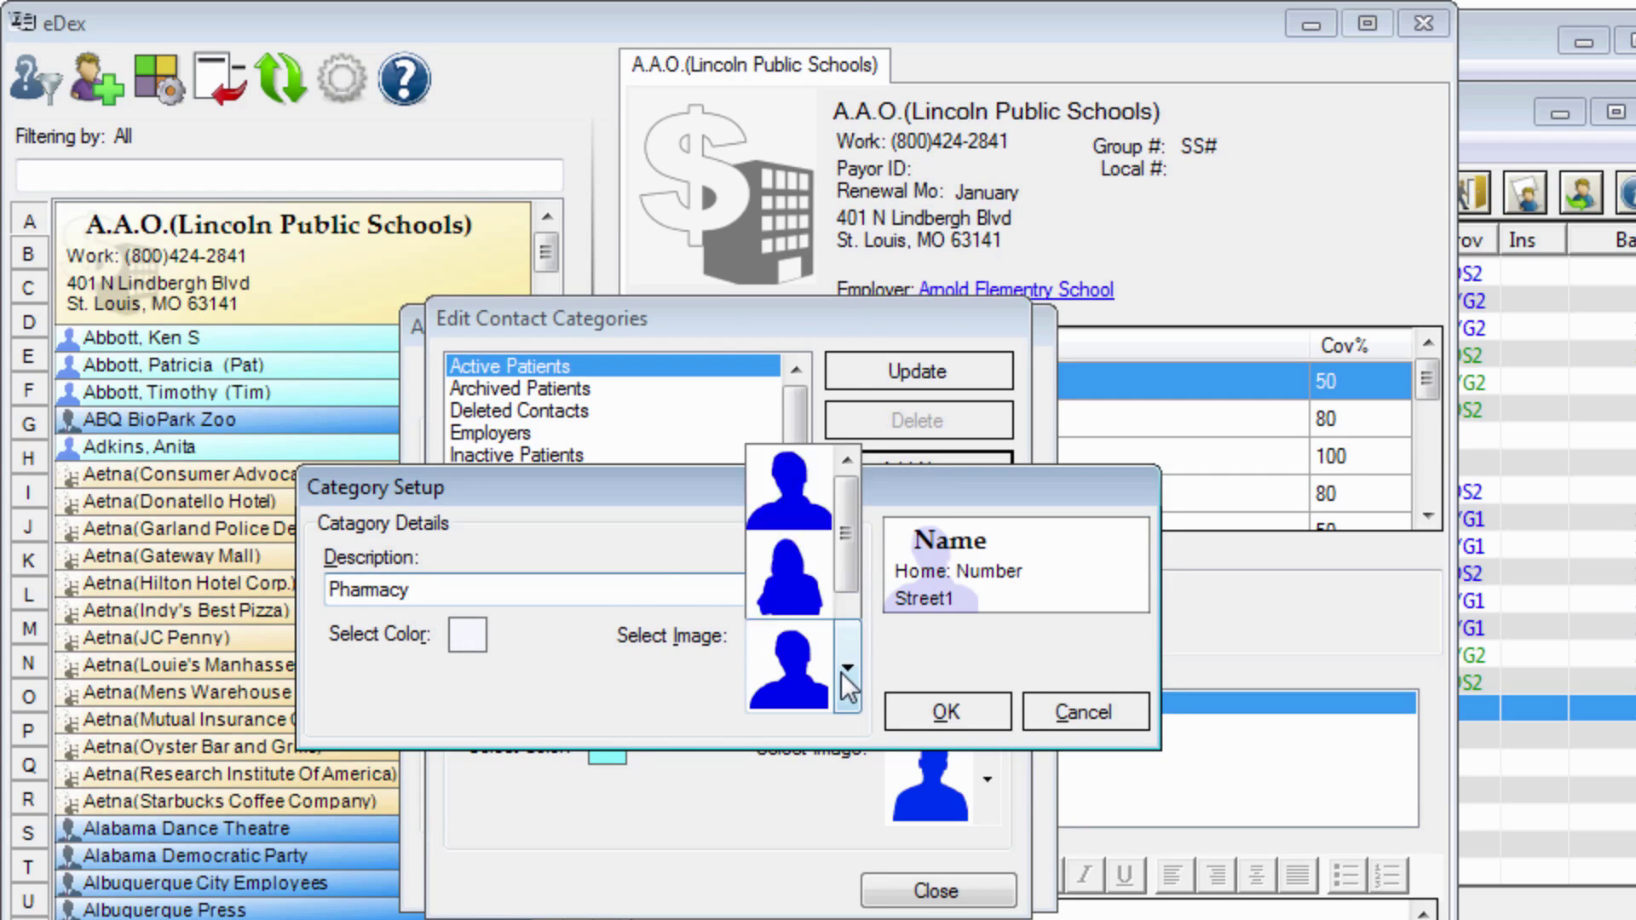
pyautogui.click(850, 597)
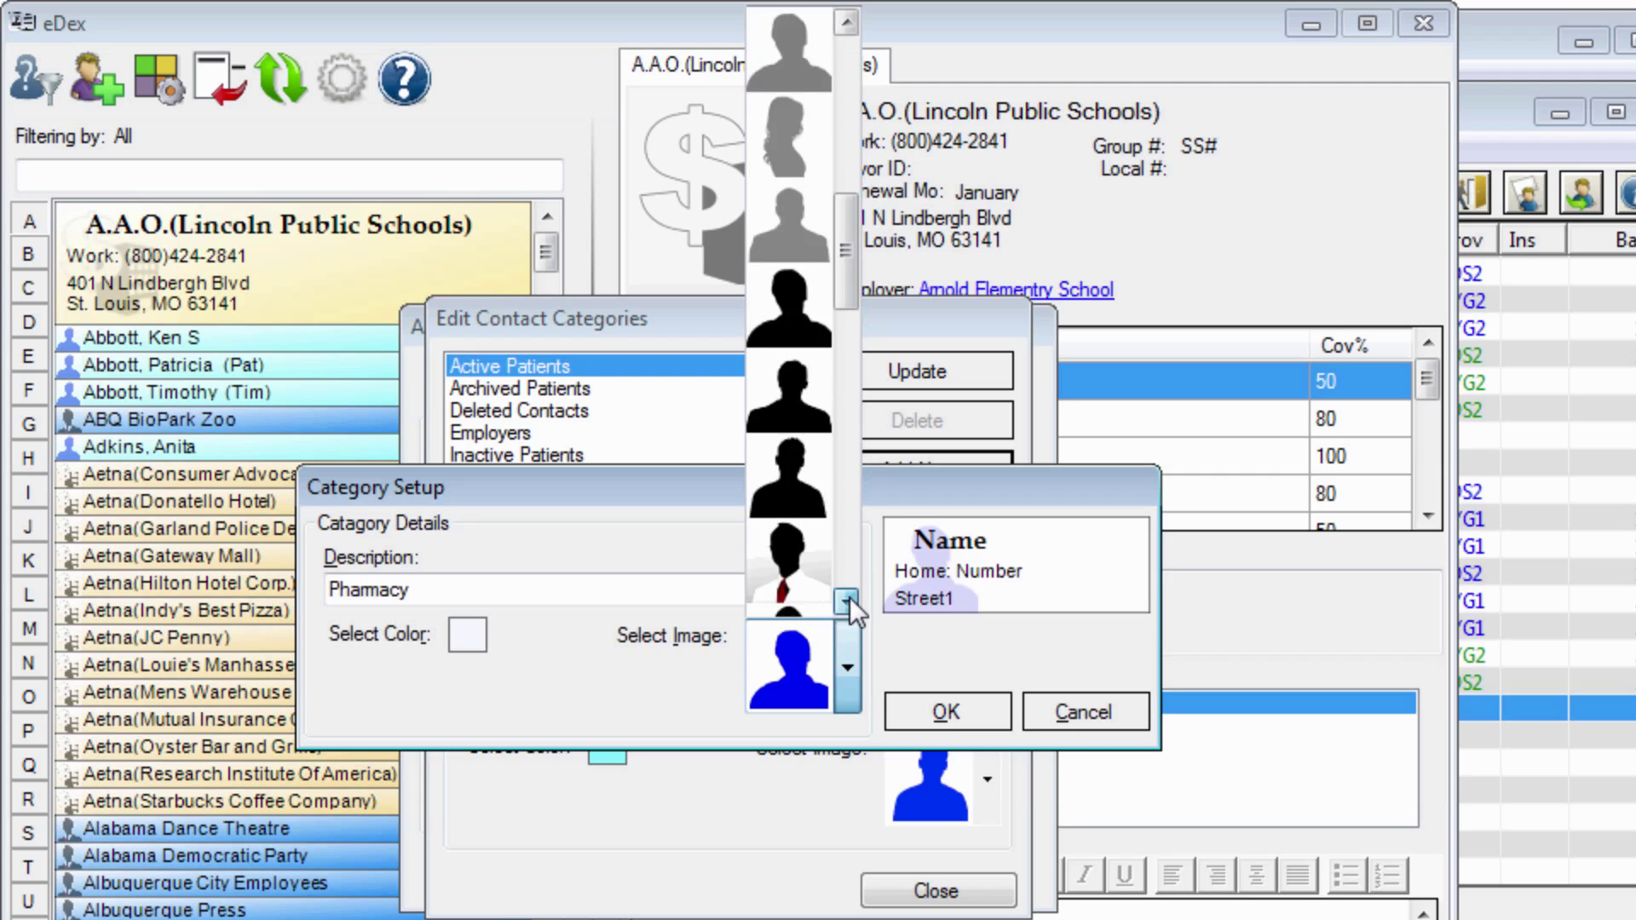
pyautogui.click(851, 596)
pyautogui.click(850, 596)
pyautogui.click(789, 558)
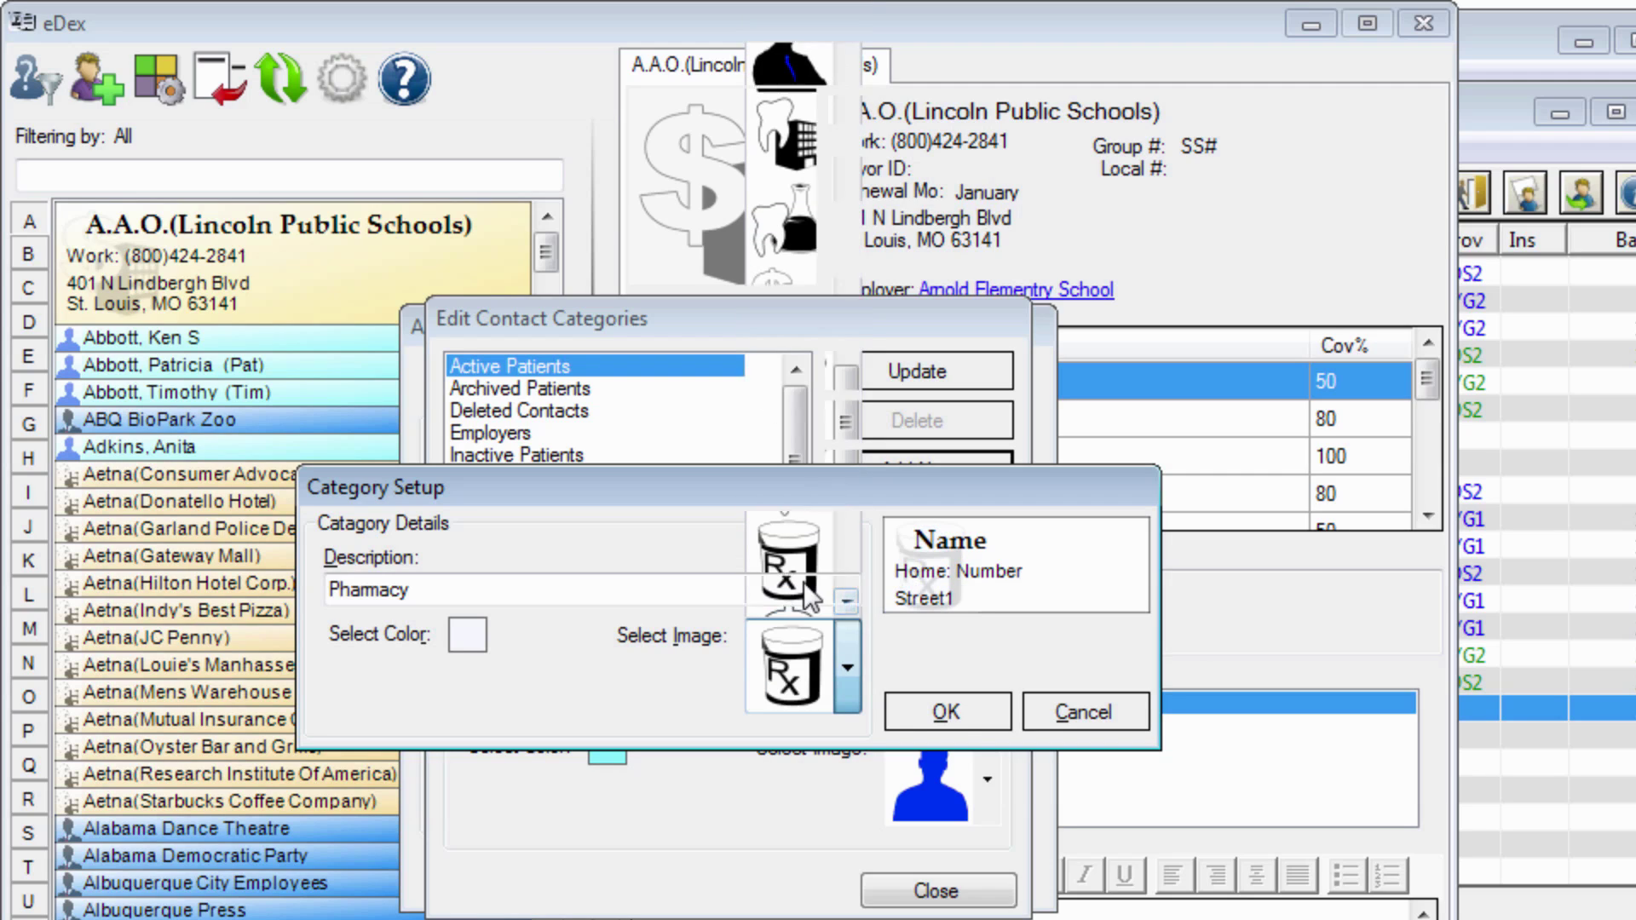
pyautogui.click(959, 719)
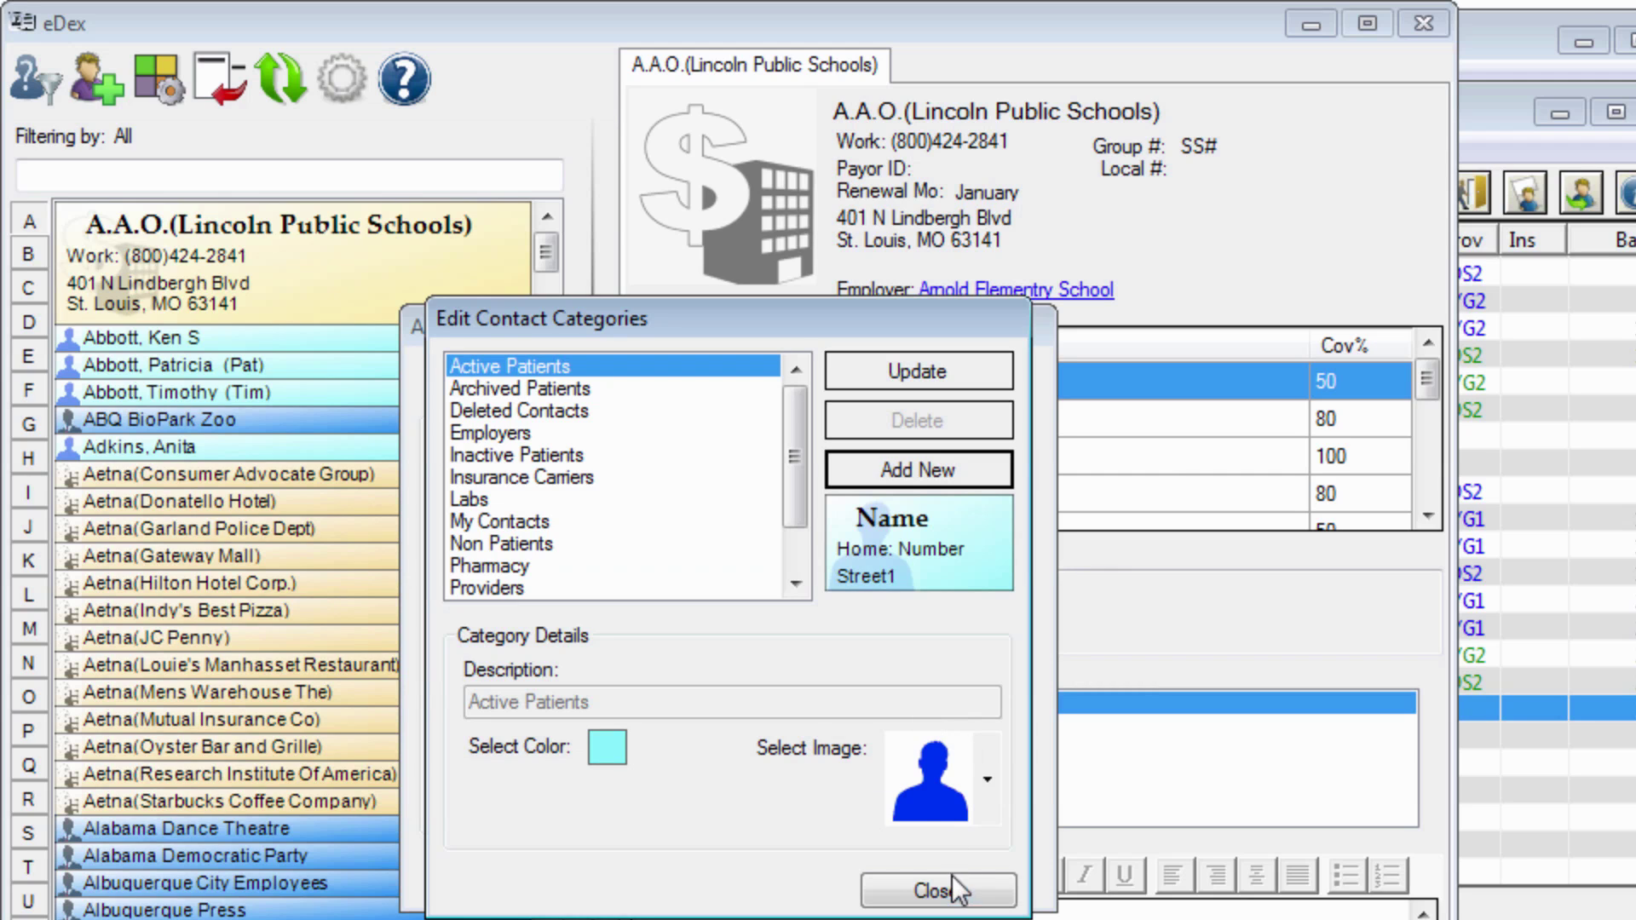
pyautogui.click(952, 886)
# - Save the new CVS Pharmacy contact under the Pharmacy category
pyautogui.click(774, 379)
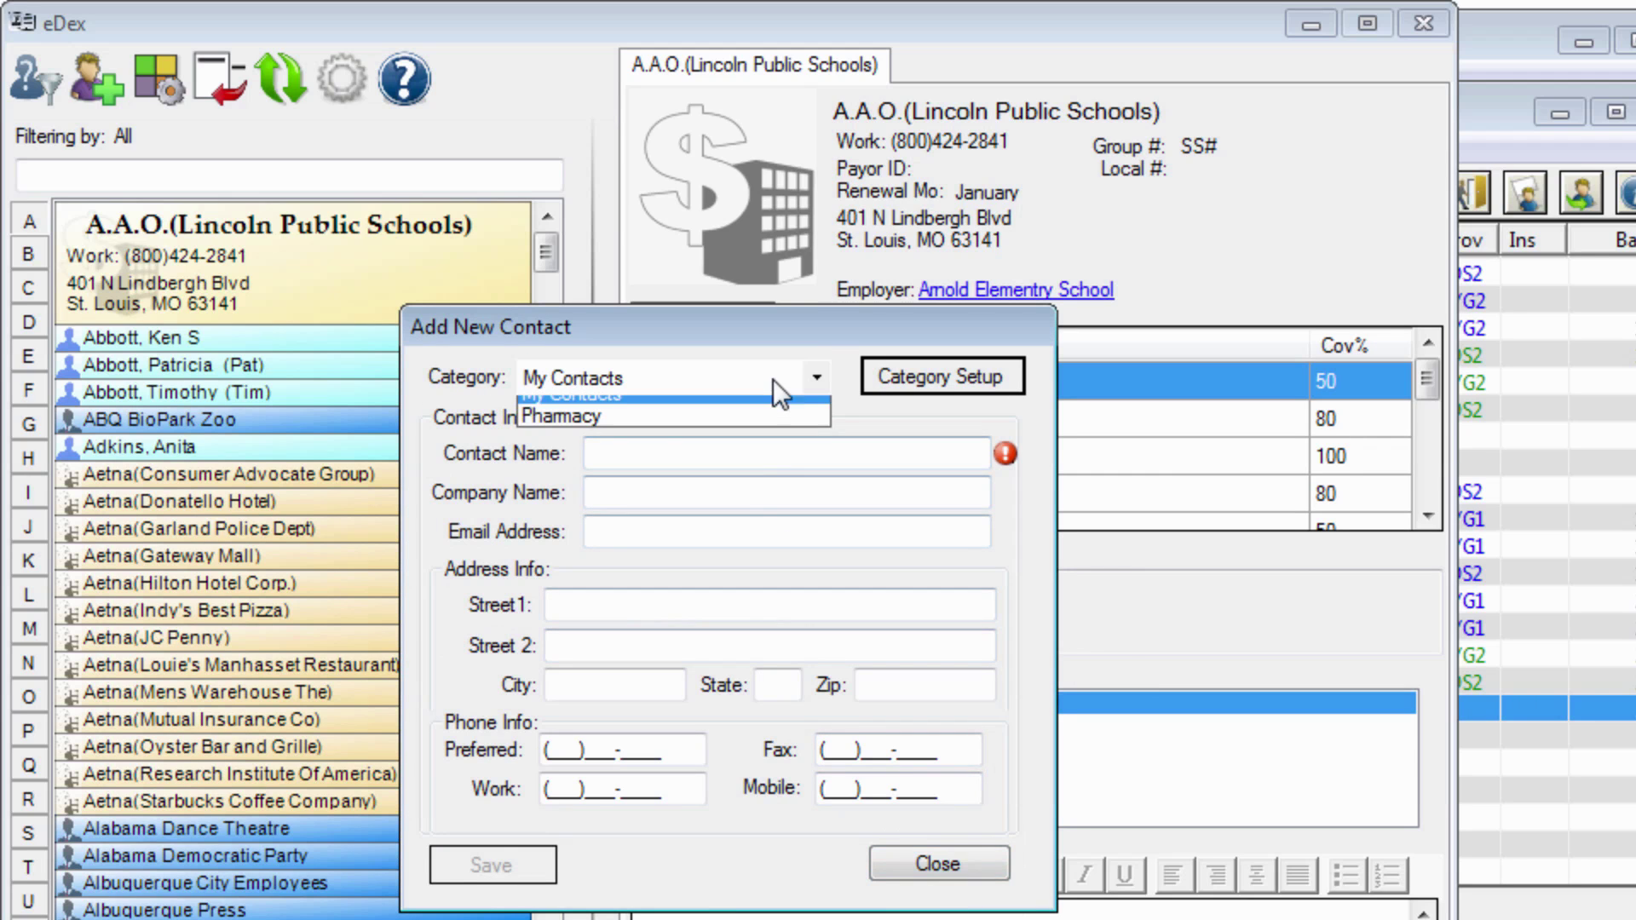
pyautogui.click(682, 423)
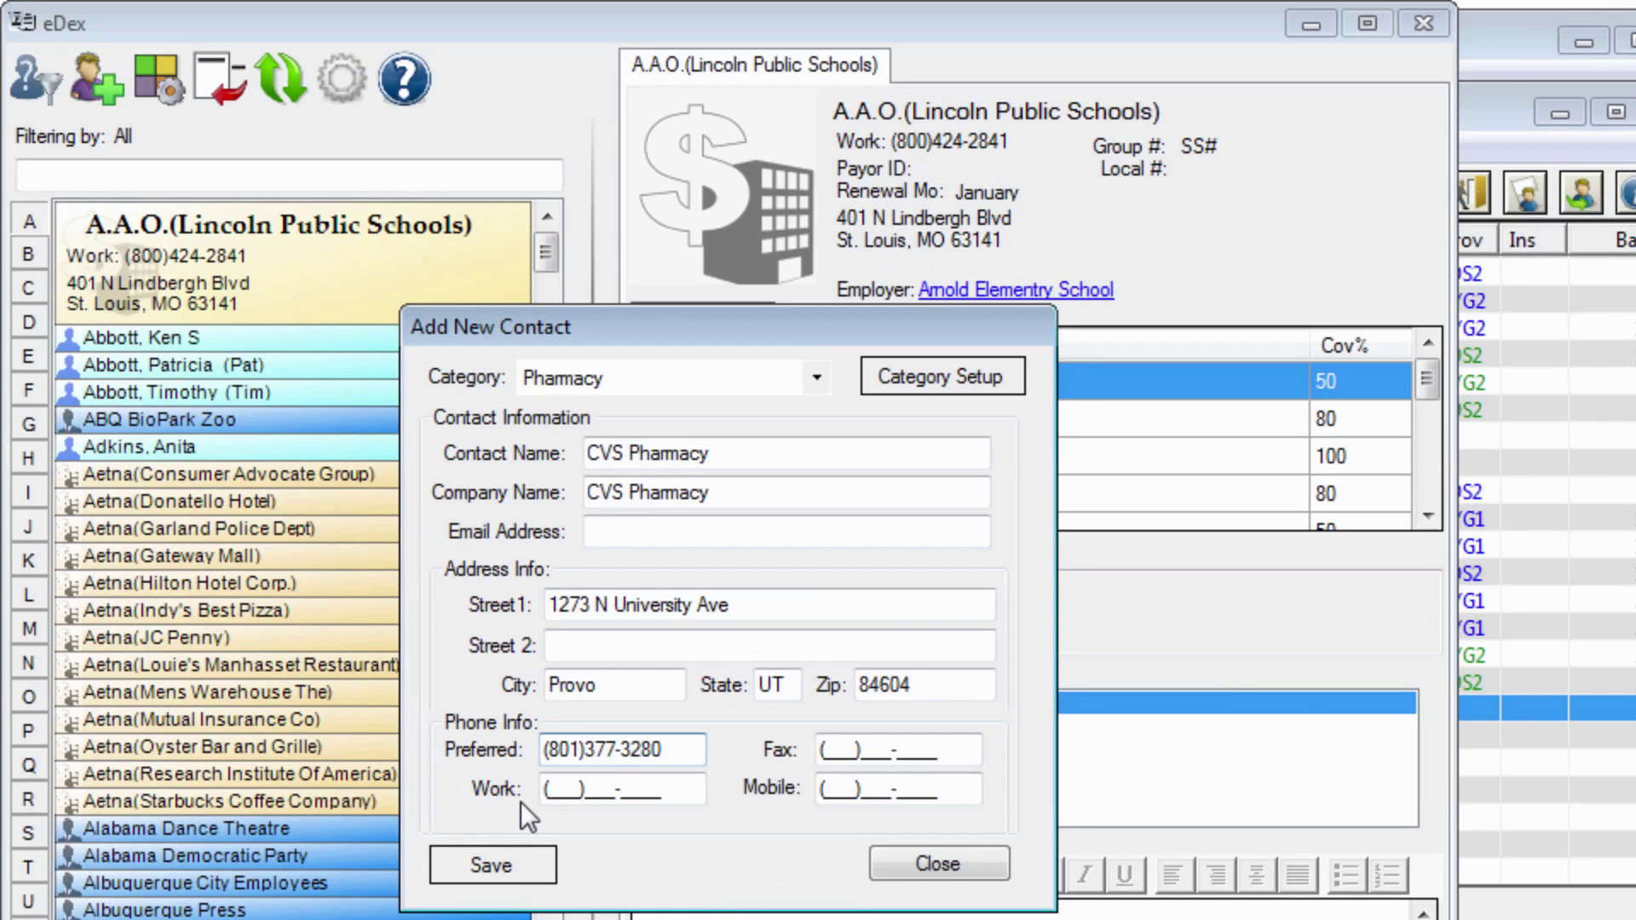
pyautogui.click(500, 862)
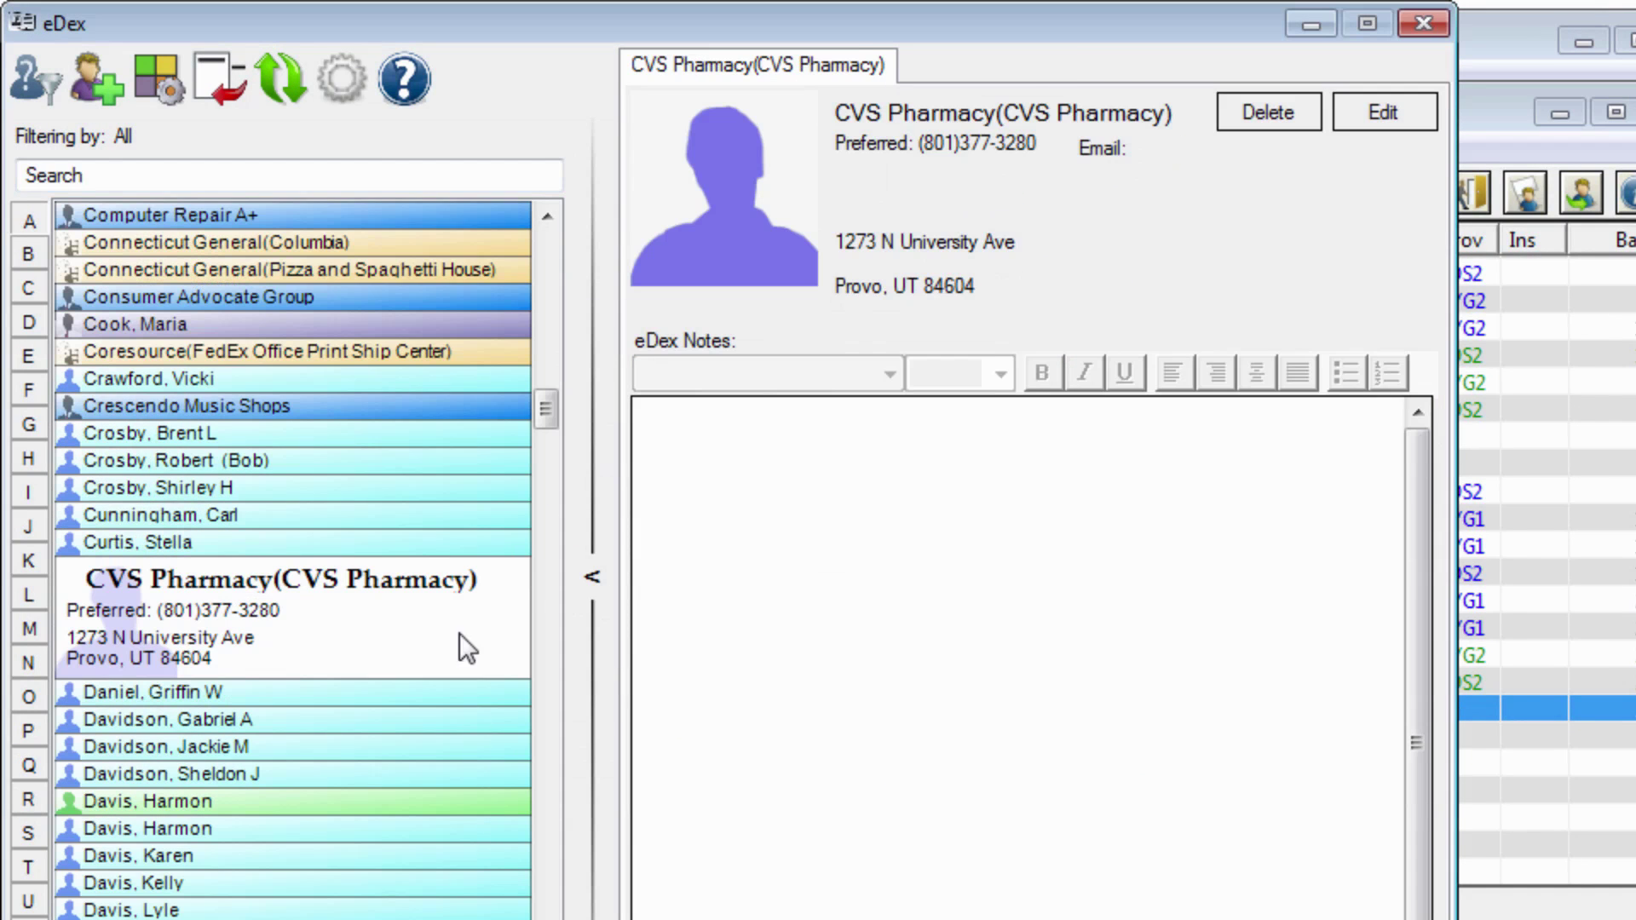
# - Refresh the contact list and search eDex for 'cvs'
pyautogui.click(39, 99)
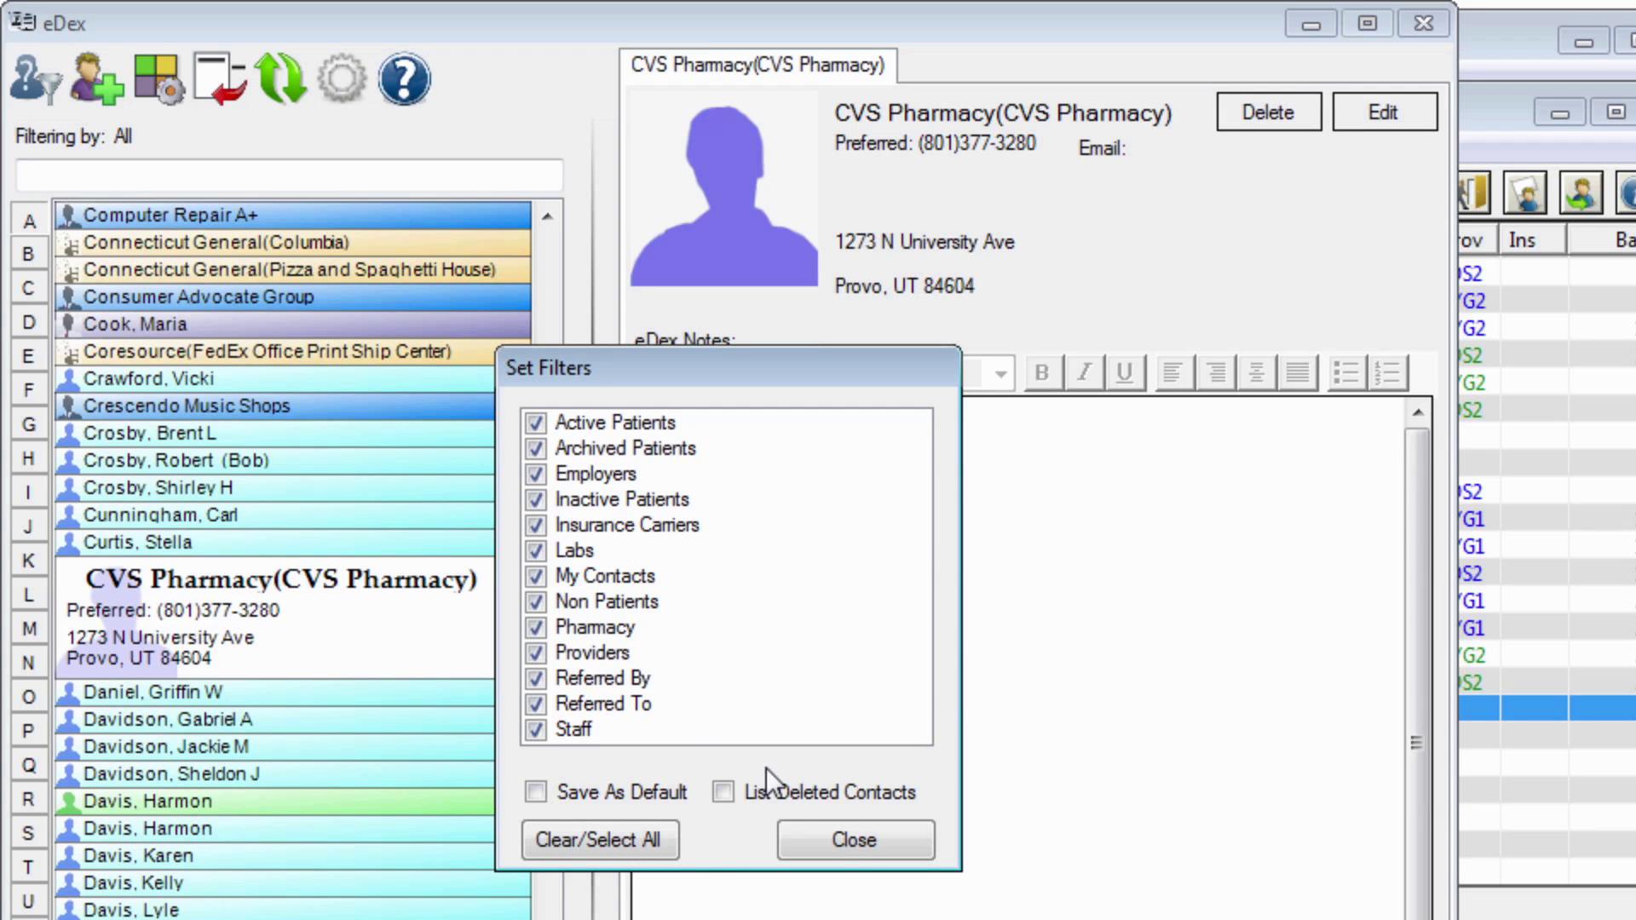
pyautogui.click(843, 842)
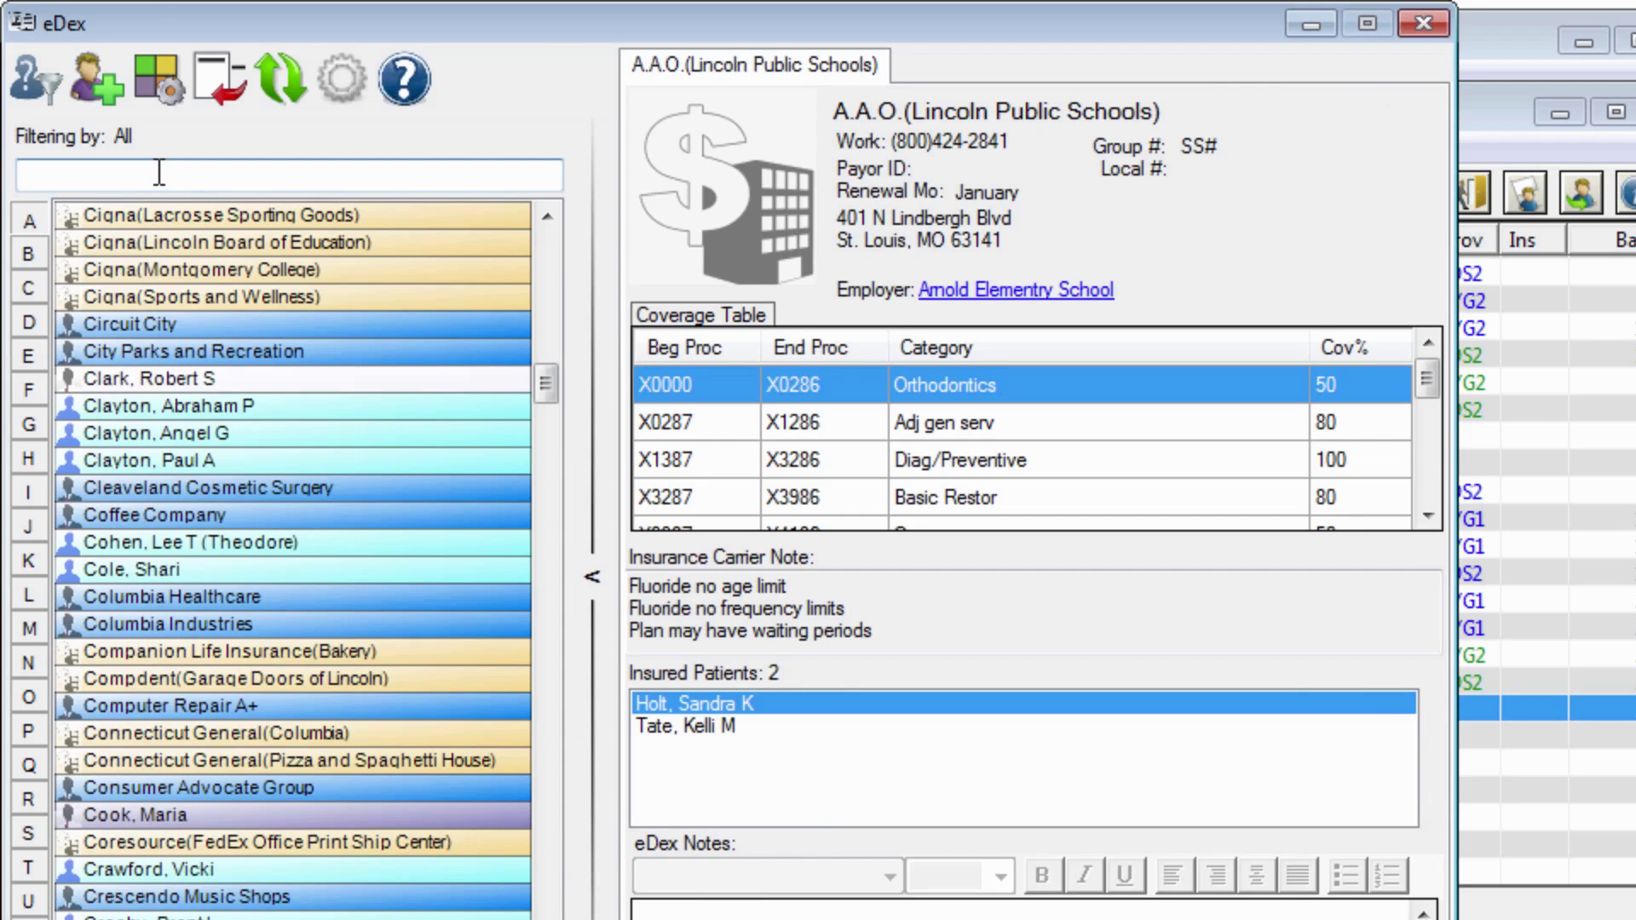
pyautogui.write('cvs')
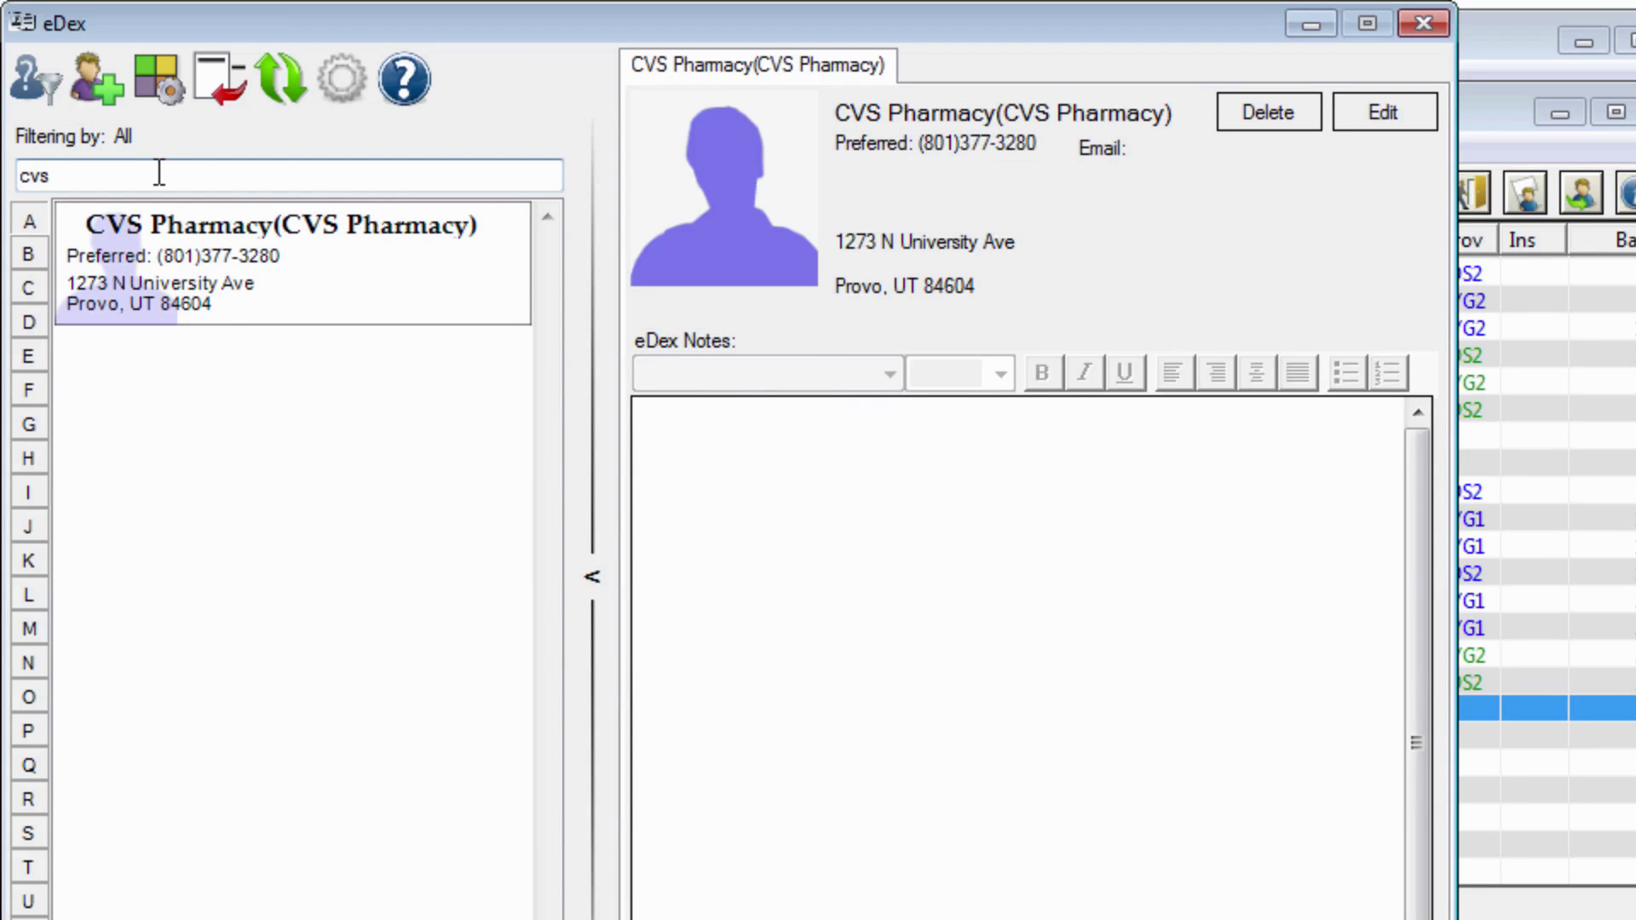
# - Replace the CVS Pharmacy contact's name with a person's first name and save
pyautogui.click(1377, 109)
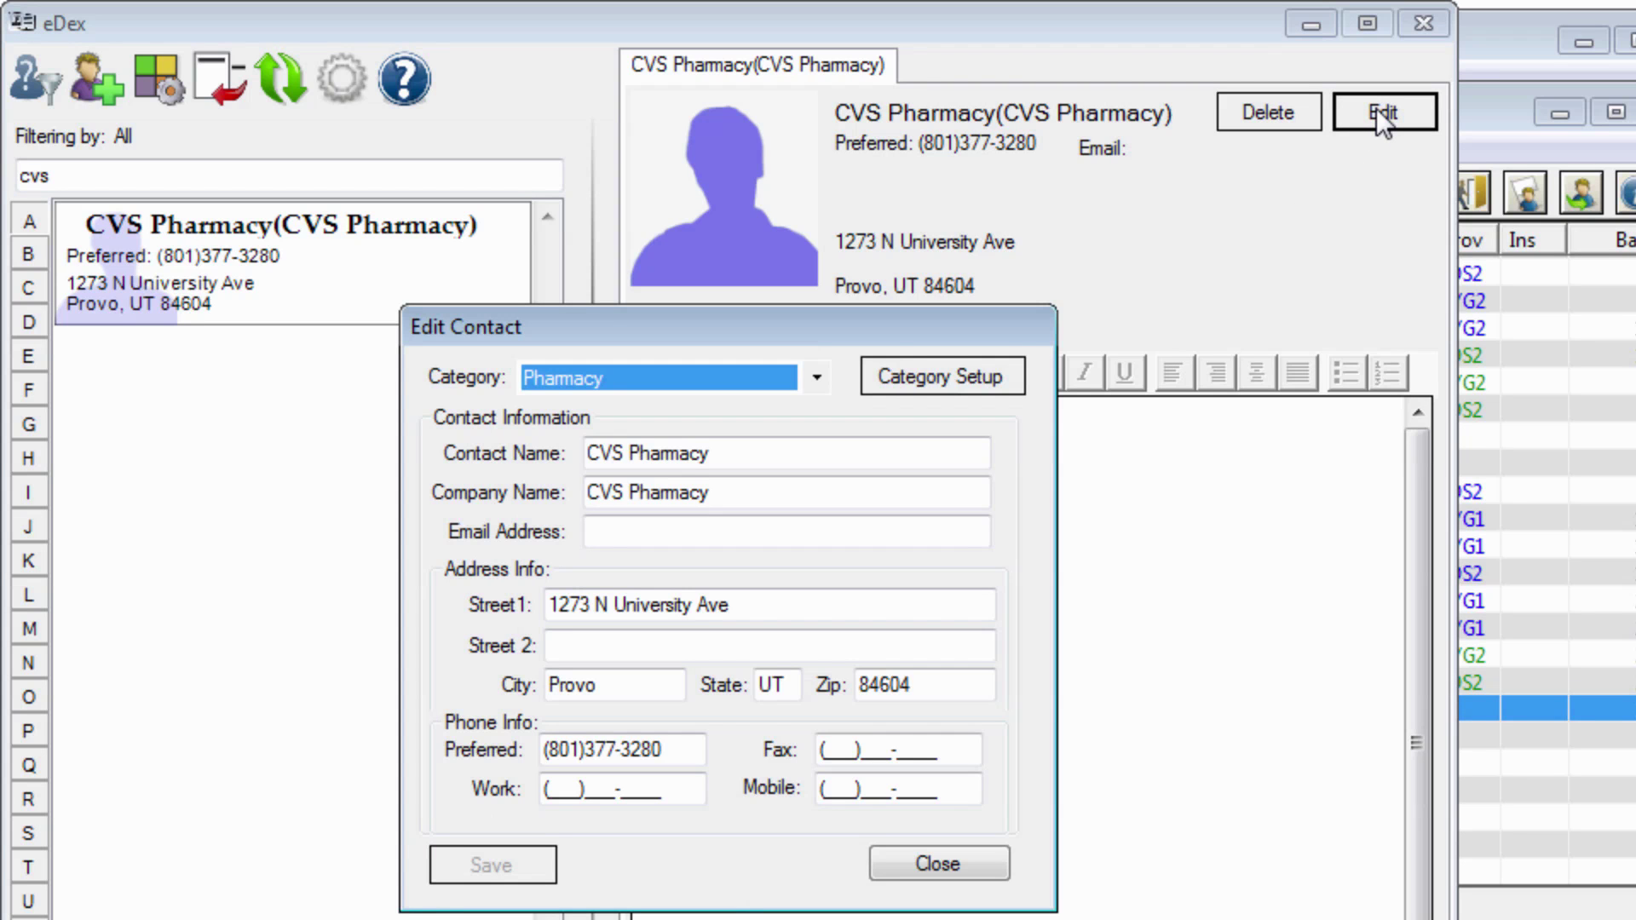
pyautogui.click(784, 452)
pyautogui.moveTo(785, 452); pyautogui.dragTo(386, 457)
pyautogui.write('He')
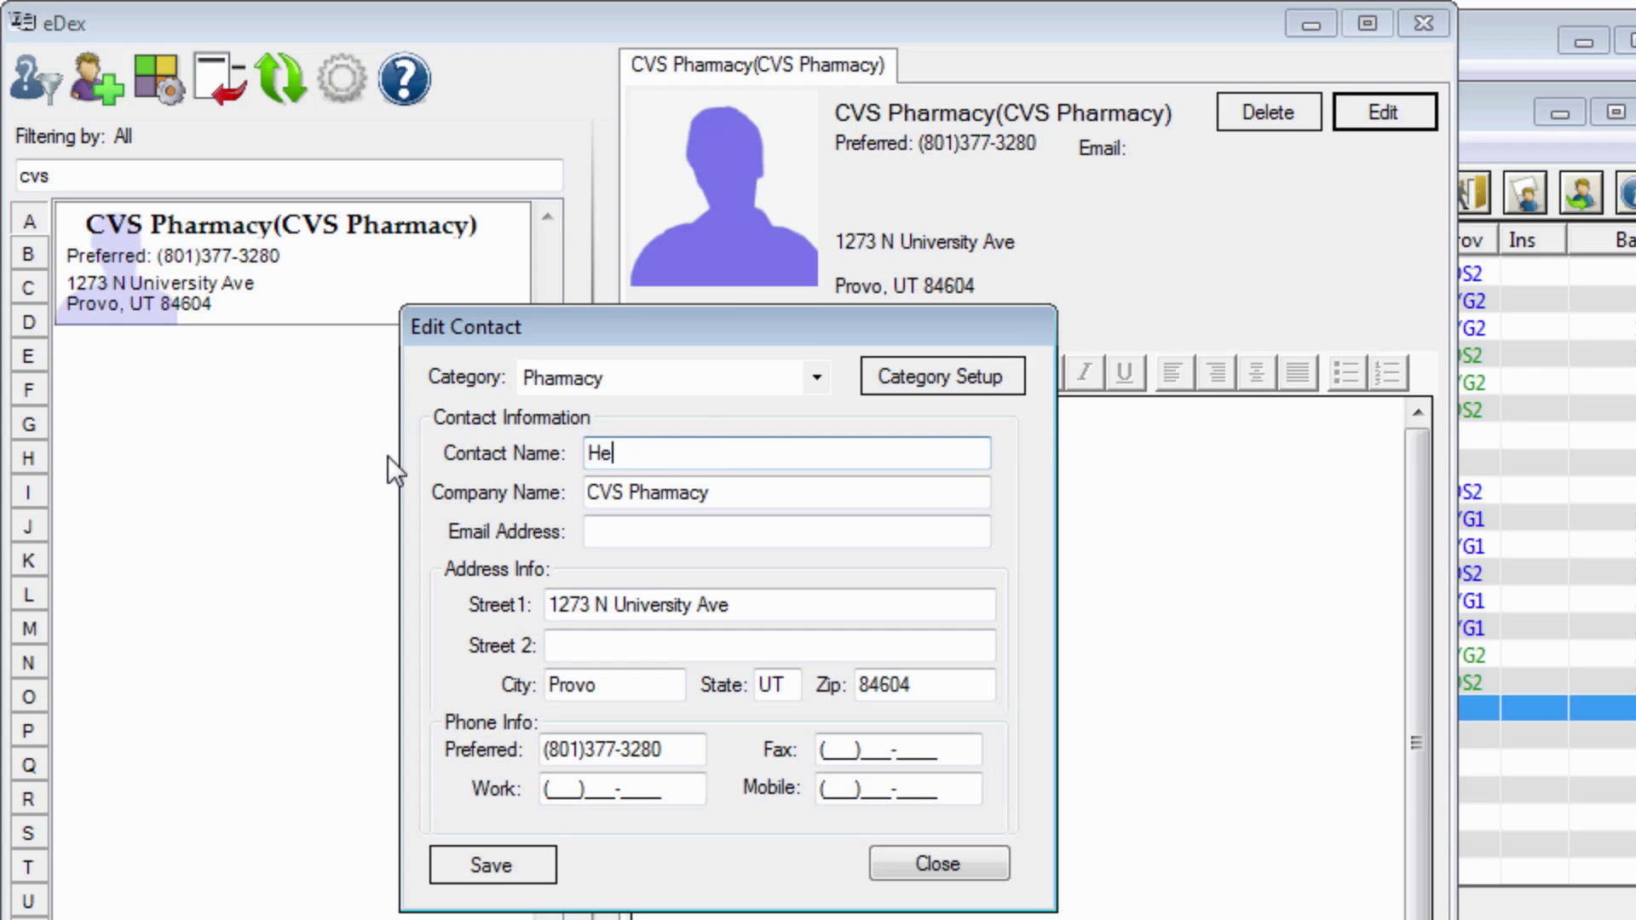
pyautogui.write('nry')
pyautogui.click(478, 865)
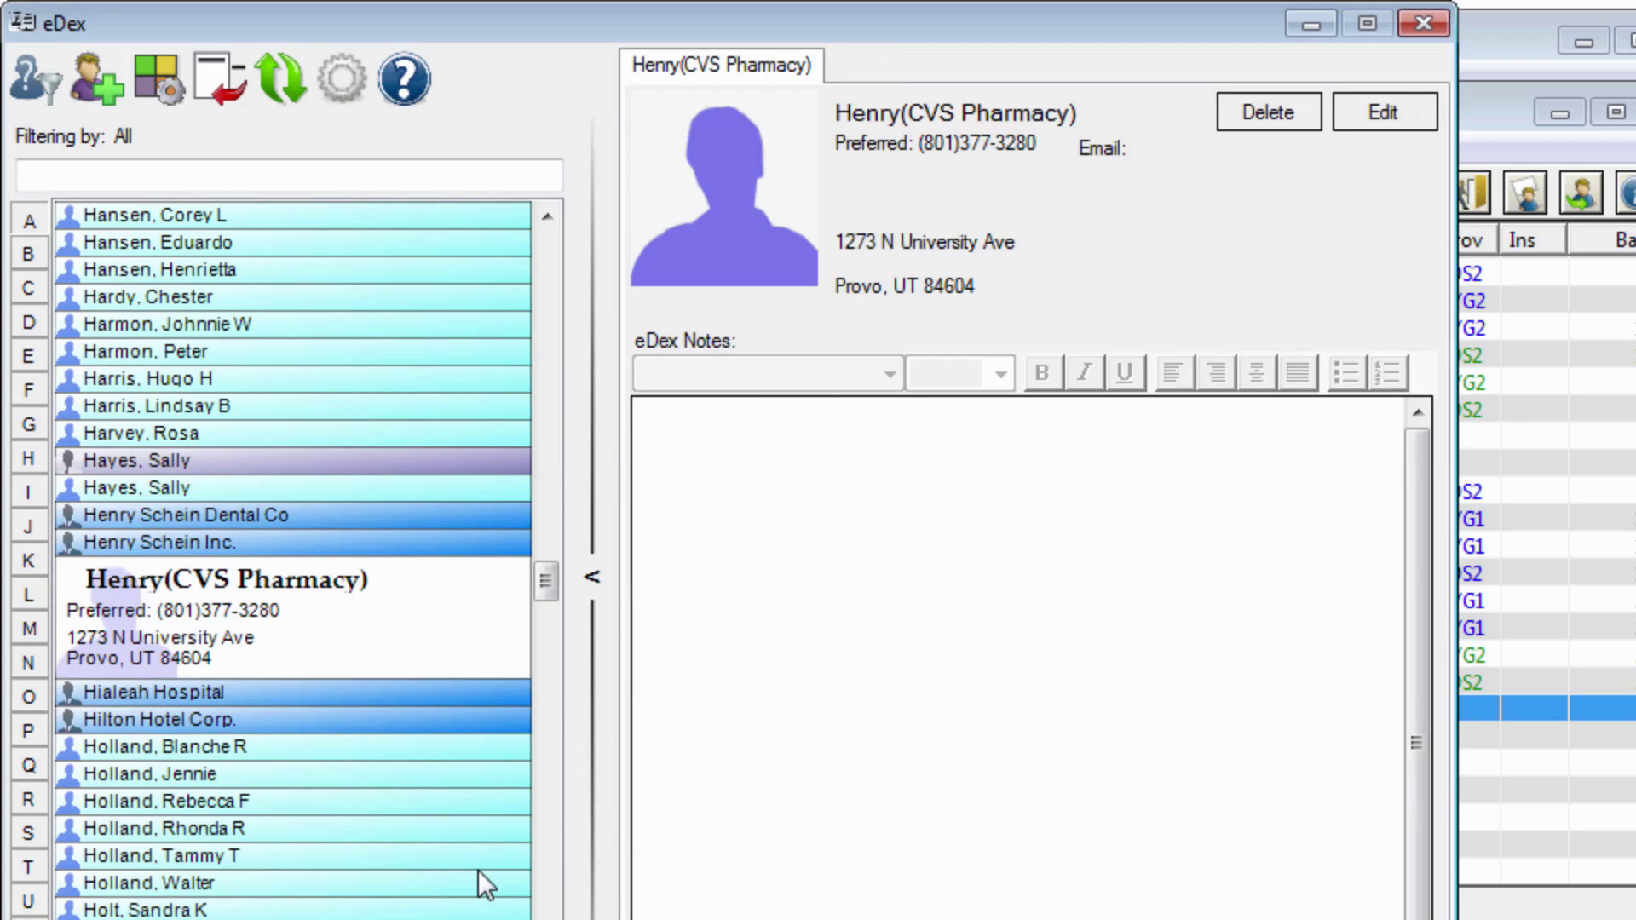